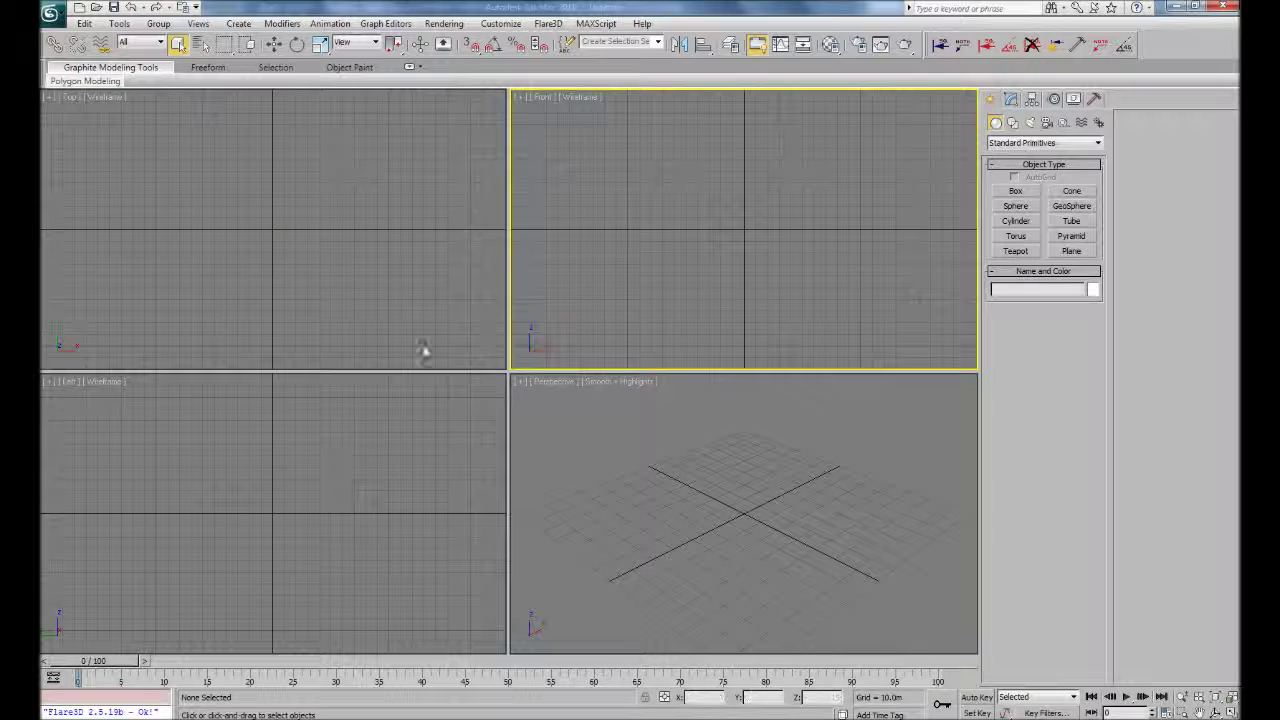
Make the Top viewport active and maximize it to fill the workspace.
left_click(368, 306)
key("alt+w")
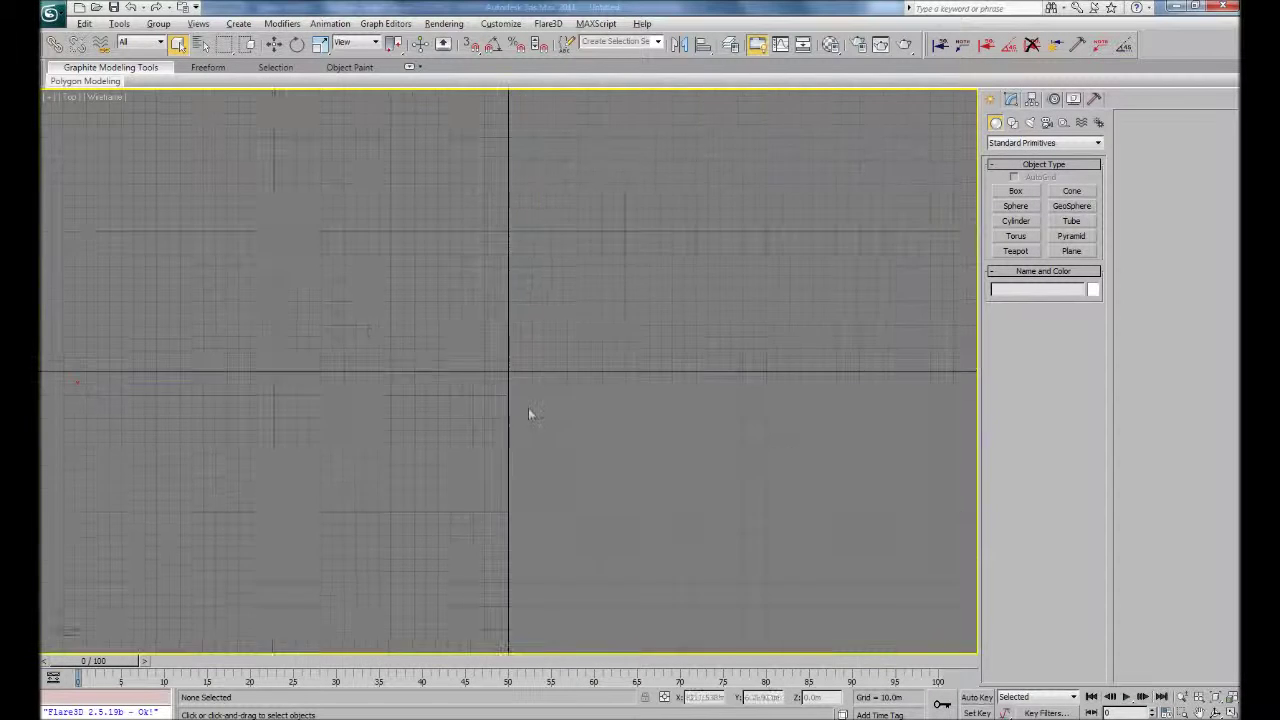
Pick the Line spline tool and draw the first two contour lines near the top.
left_click(1013, 123)
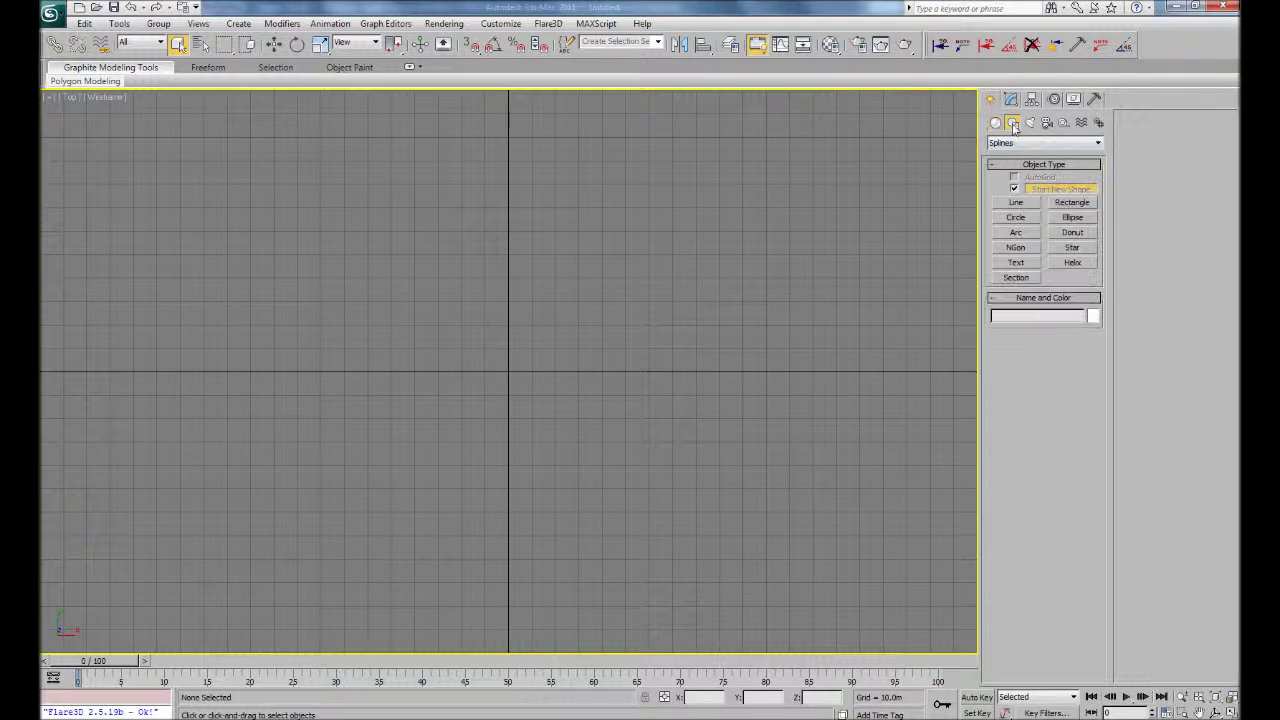
left_click(1016, 203)
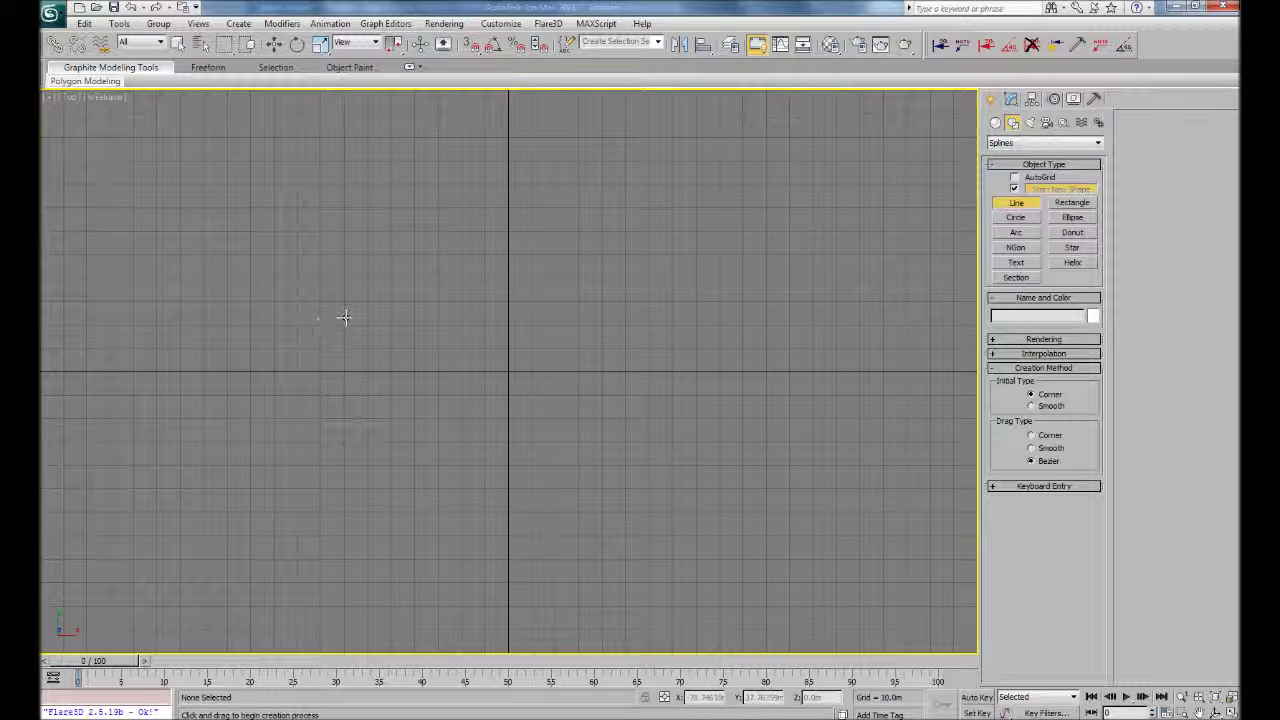
left_click(296, 277)
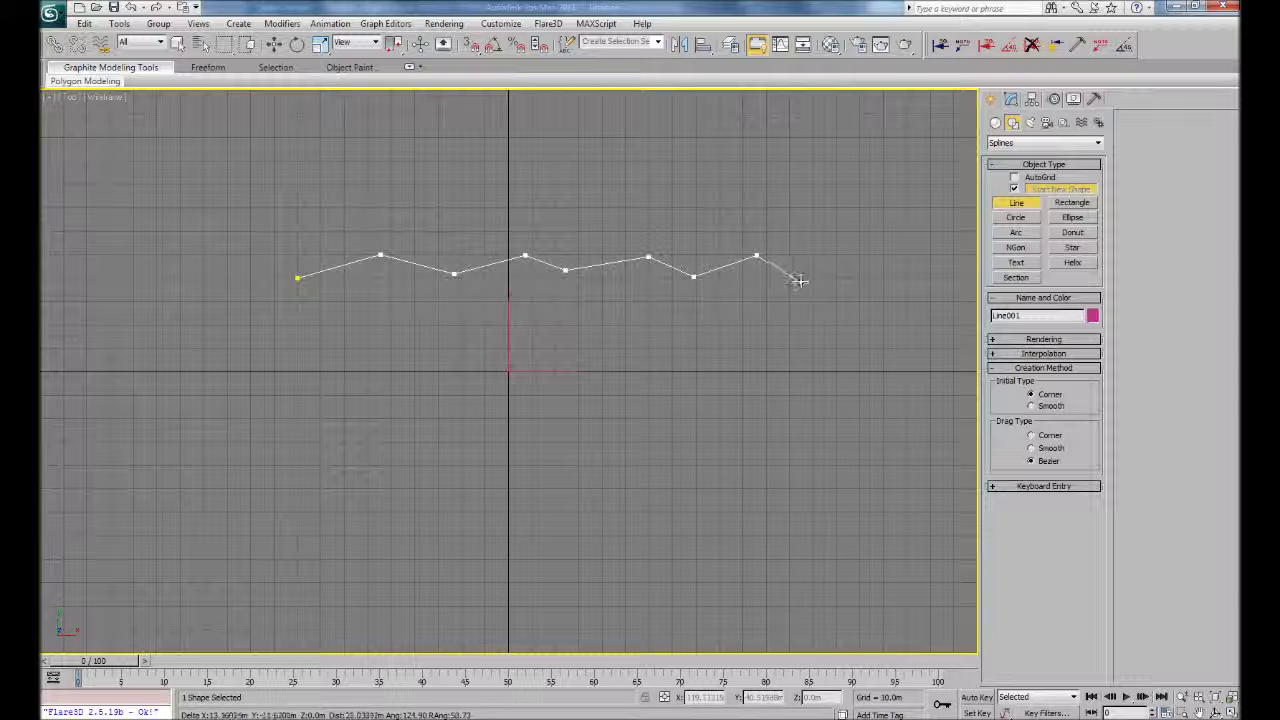
left_click(290, 370)
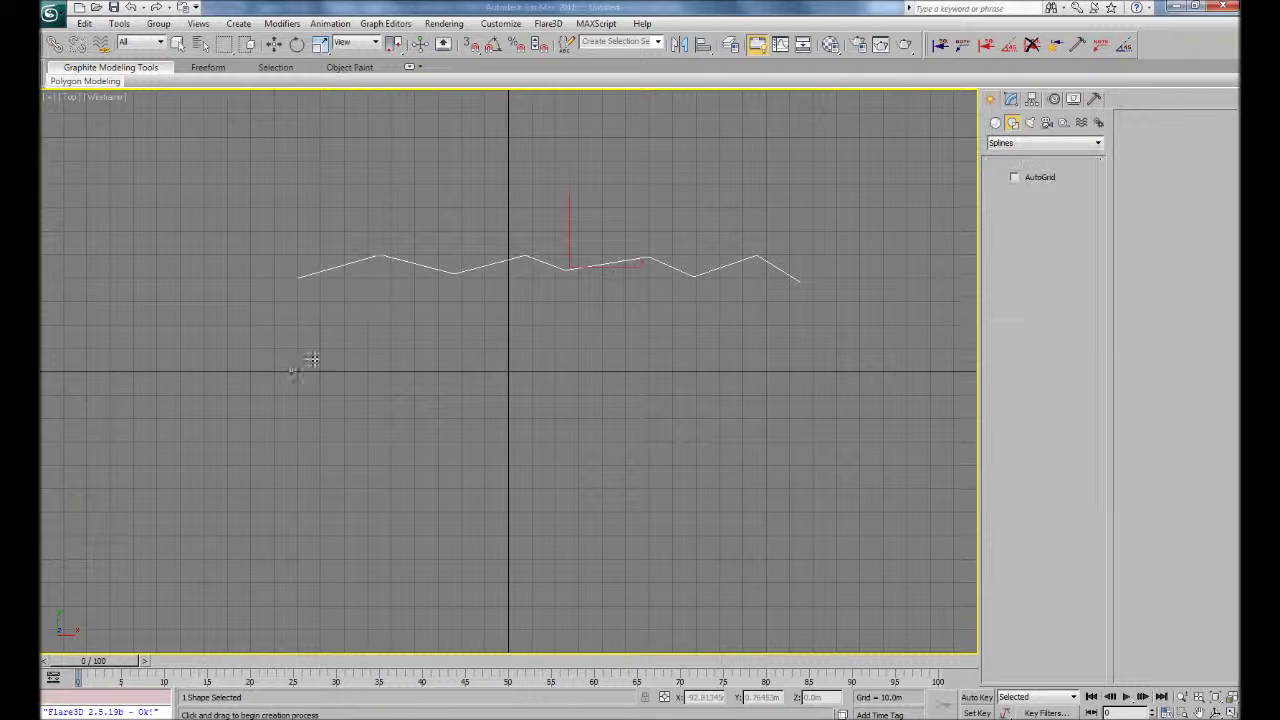
left_click(366, 352)
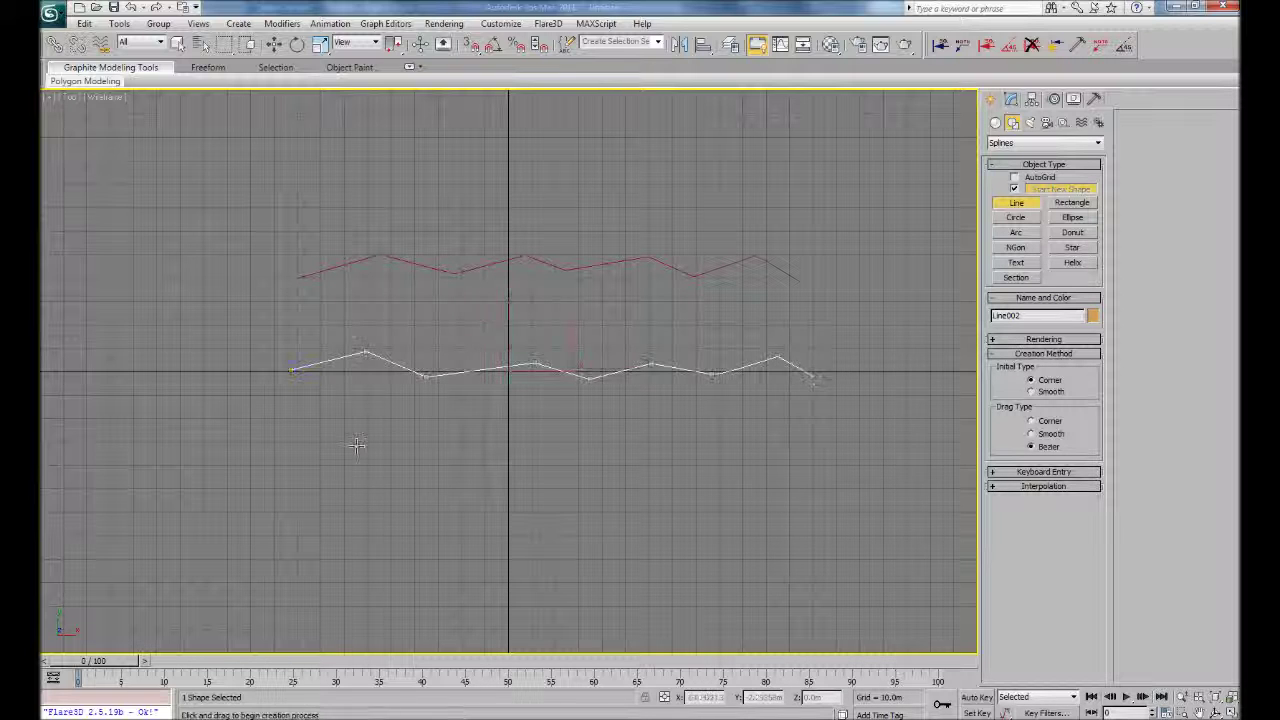
Draw a third five-point zigzag contour line and begin a fourth one below it.
left_click(302, 437)
left_click(392, 426)
left_click(454, 435)
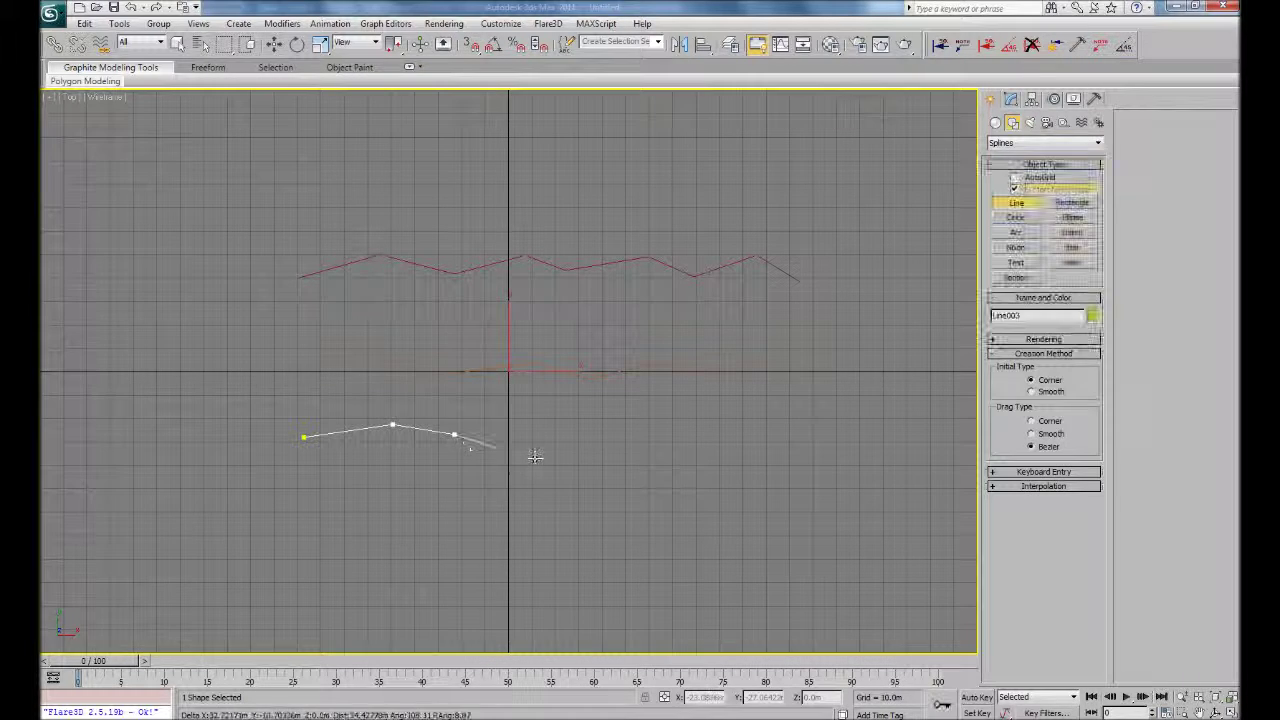
left_click(530, 459)
left_click(581, 440)
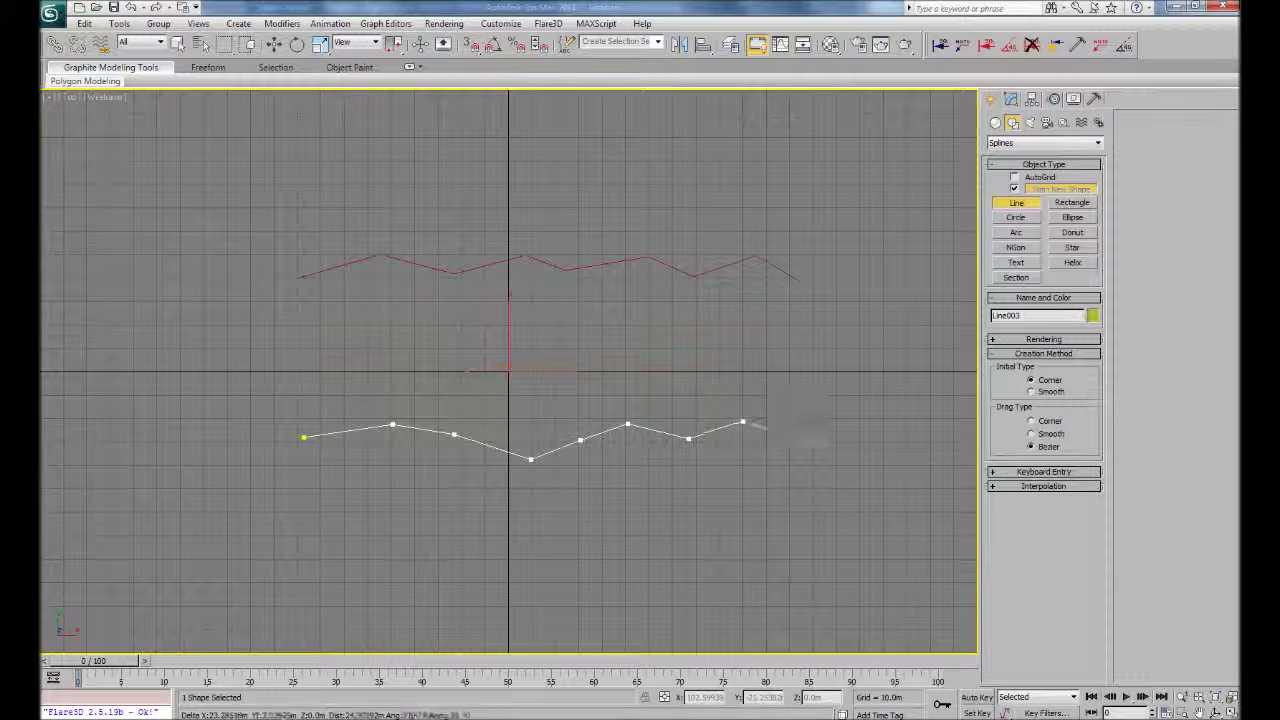
left_click(305, 494)
left_click(412, 492)
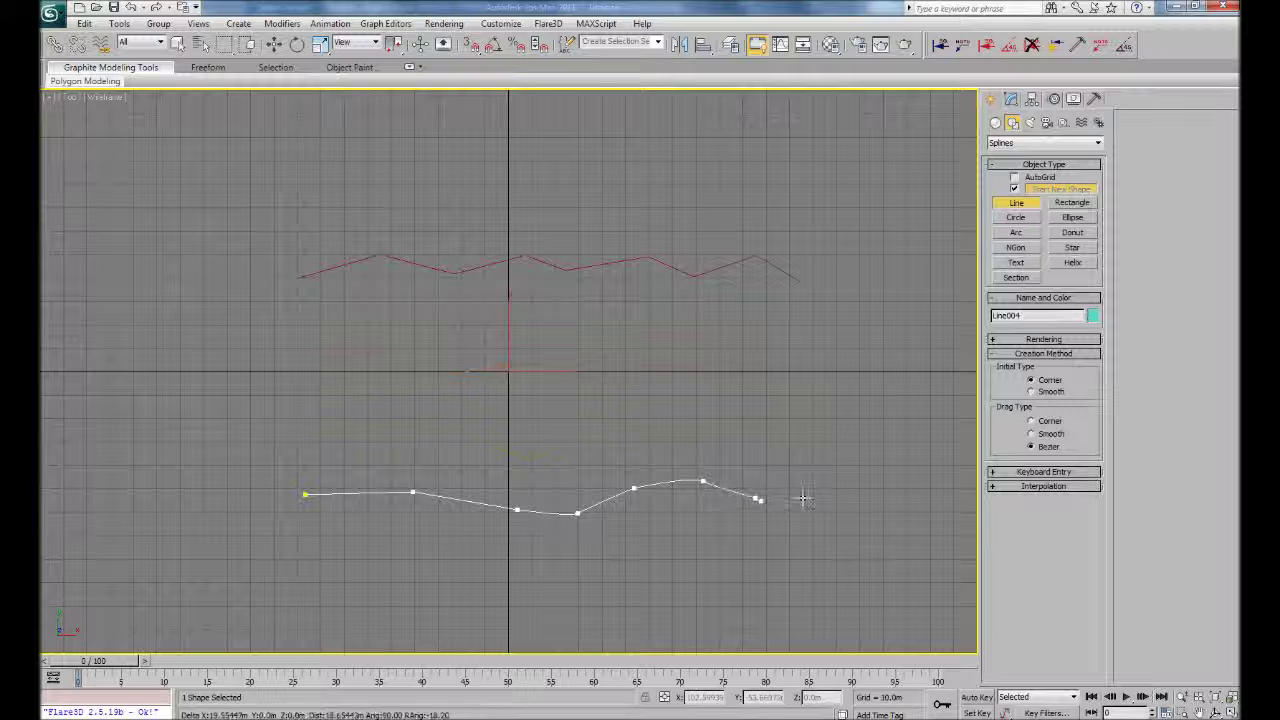
Pan down and draw the fifth and sixth zigzag contour lines below the others.
middle_click_drag(687, 503, 643, 380)
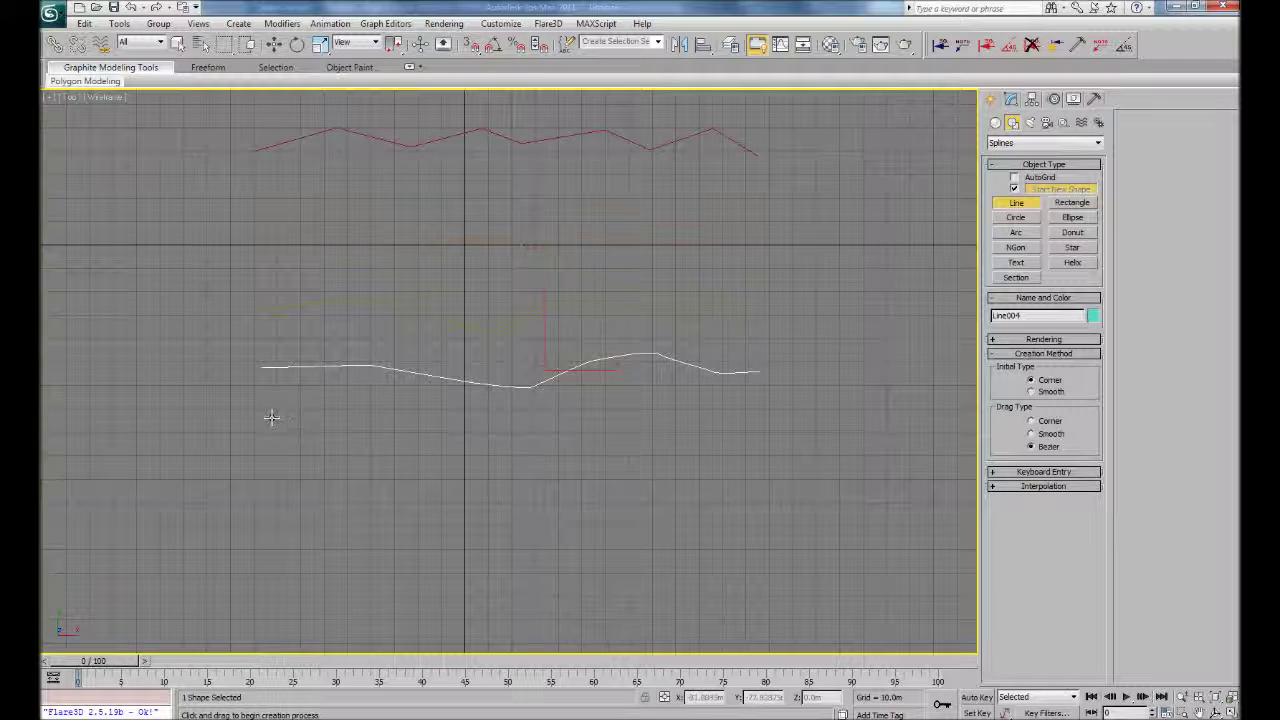
left_click_drag(306, 417, 386, 418)
left_click(453, 458)
left_click(564, 443)
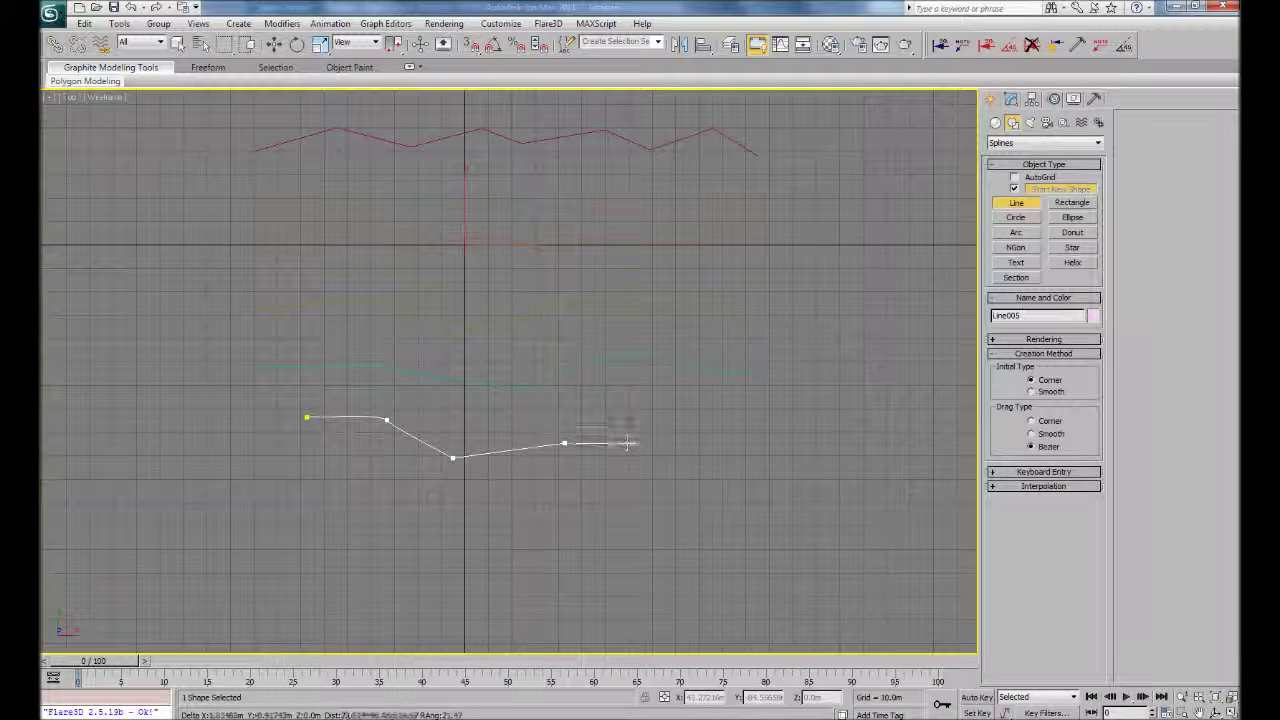
left_click(241, 507)
left_click(620, 507)
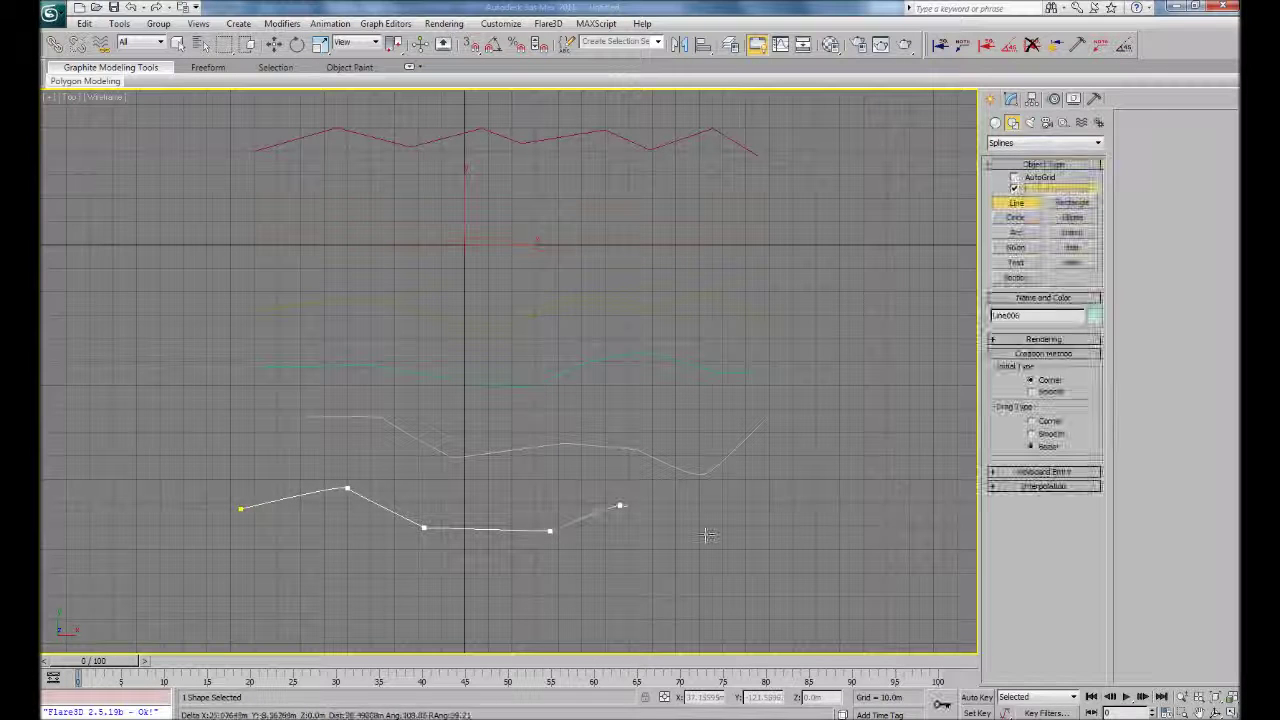
left_click(707, 535)
left_click(768, 514)
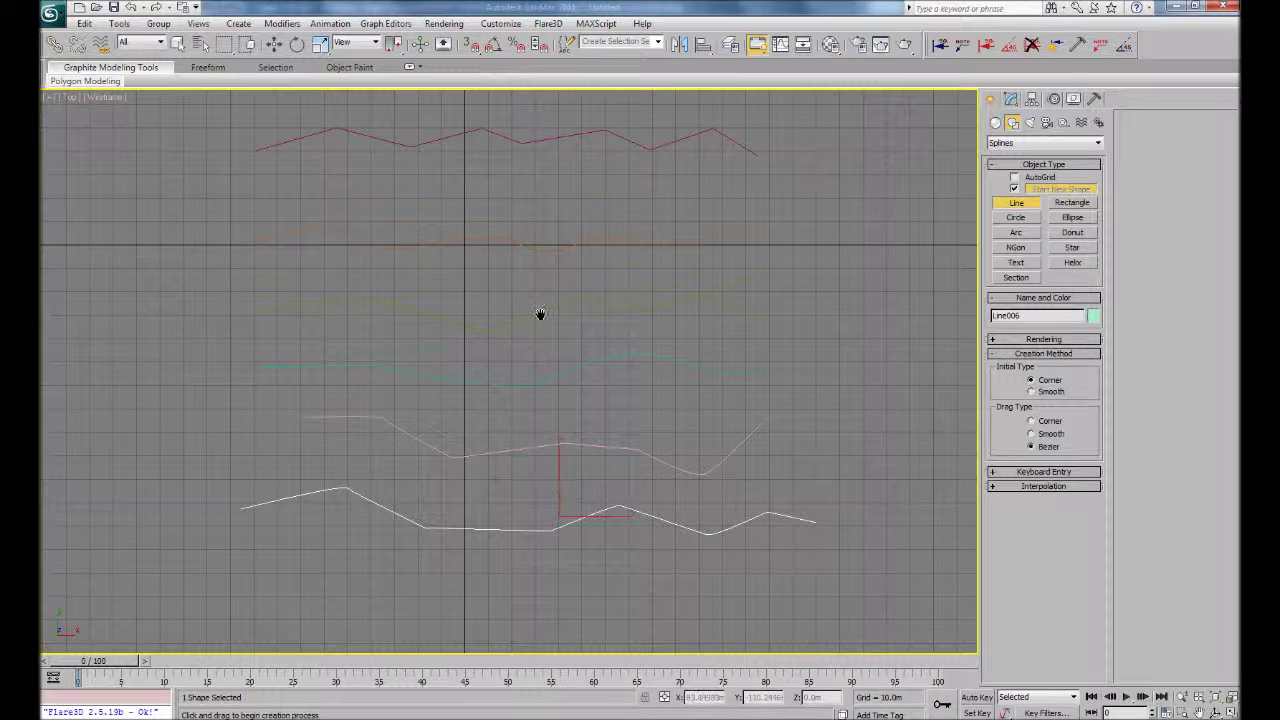
Draw the seventh contour line extending far to the right, zoom out, and end it.
middle_click_drag(540, 314, 513, 109)
left_click(267, 417)
left_click(366, 376)
left_click(461, 405)
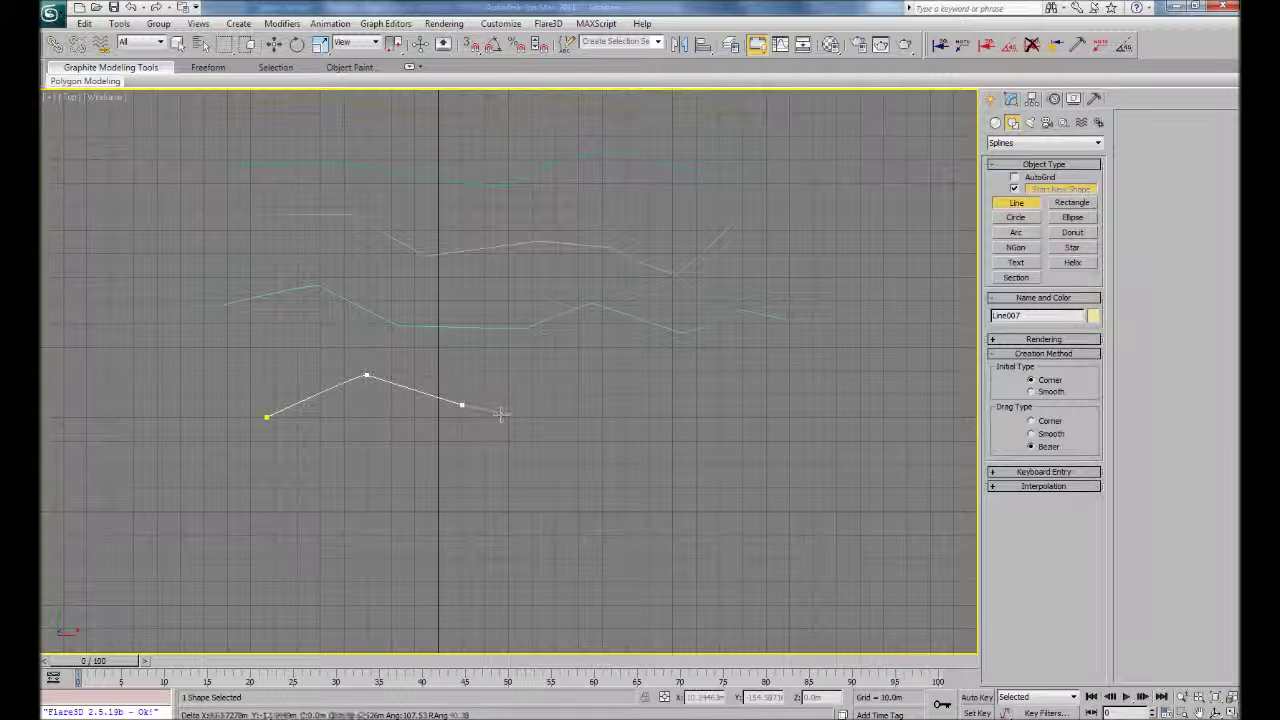
left_click(728, 411)
left_click(811, 412)
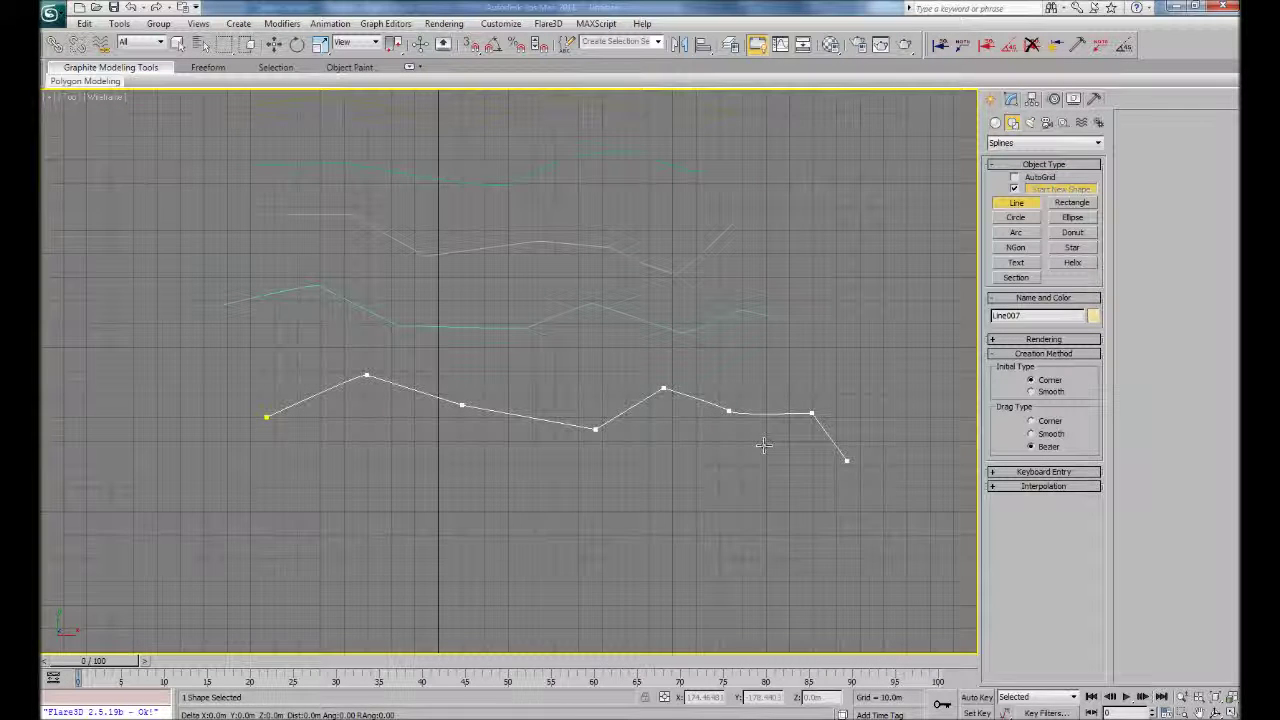
scroll(334, 449, "down", 2)
scroll(363, 477, "down", 2)
scroll(370, 319, "down", 2)
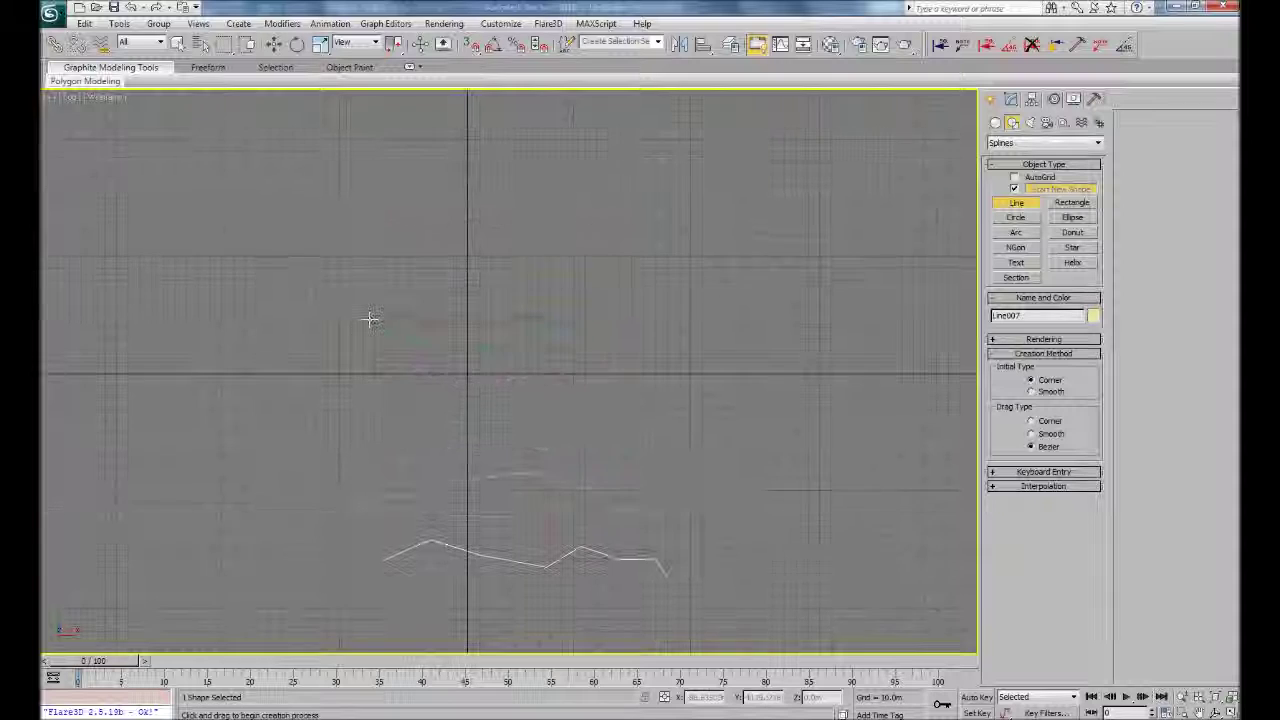
right_click(366, 304)
Add one more line near the top, then exit the Line tool.
left_click(366, 303)
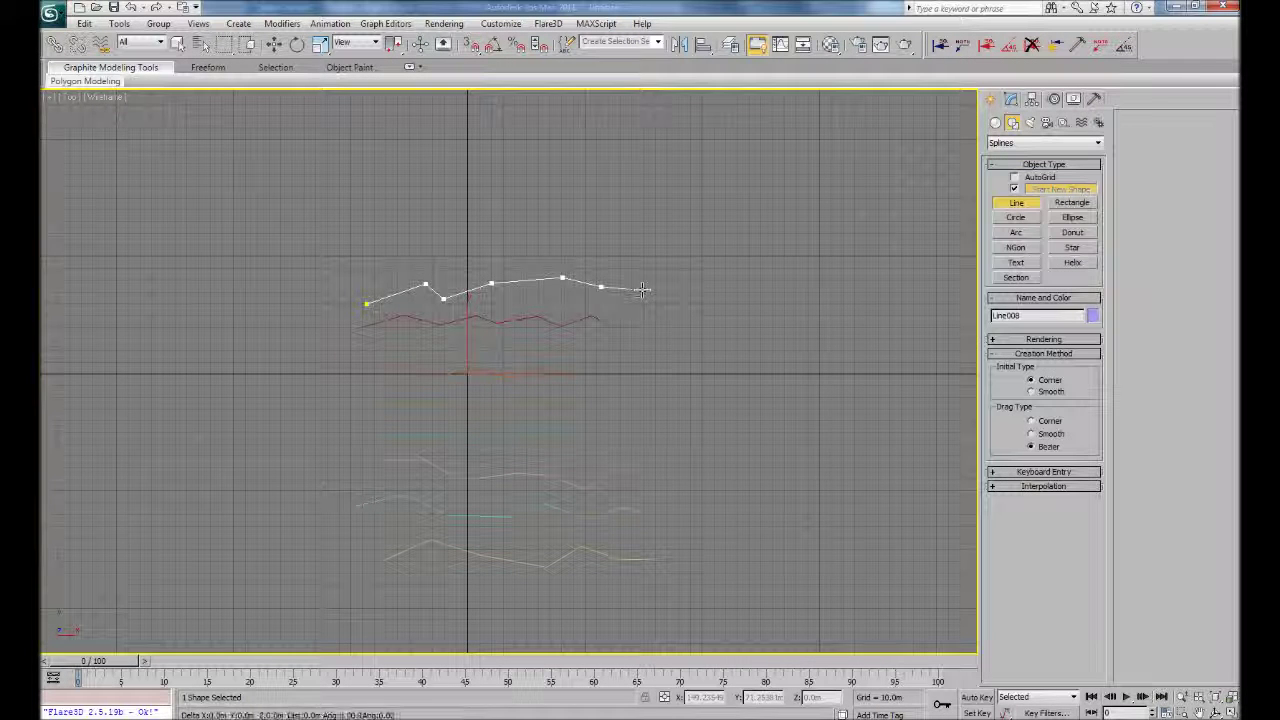
mouse_move(622, 438)
middle_mouse_down()
mouse_move(615, 391)
mouse_move(686, 380)
mouse_move(550, 455)
mouse_move(574, 590)
middle_mouse_up()
right_click(630, 445)
Switch to Perspective, tilt and center the contour lines, and select all seven splines.
key("g")
key("p")
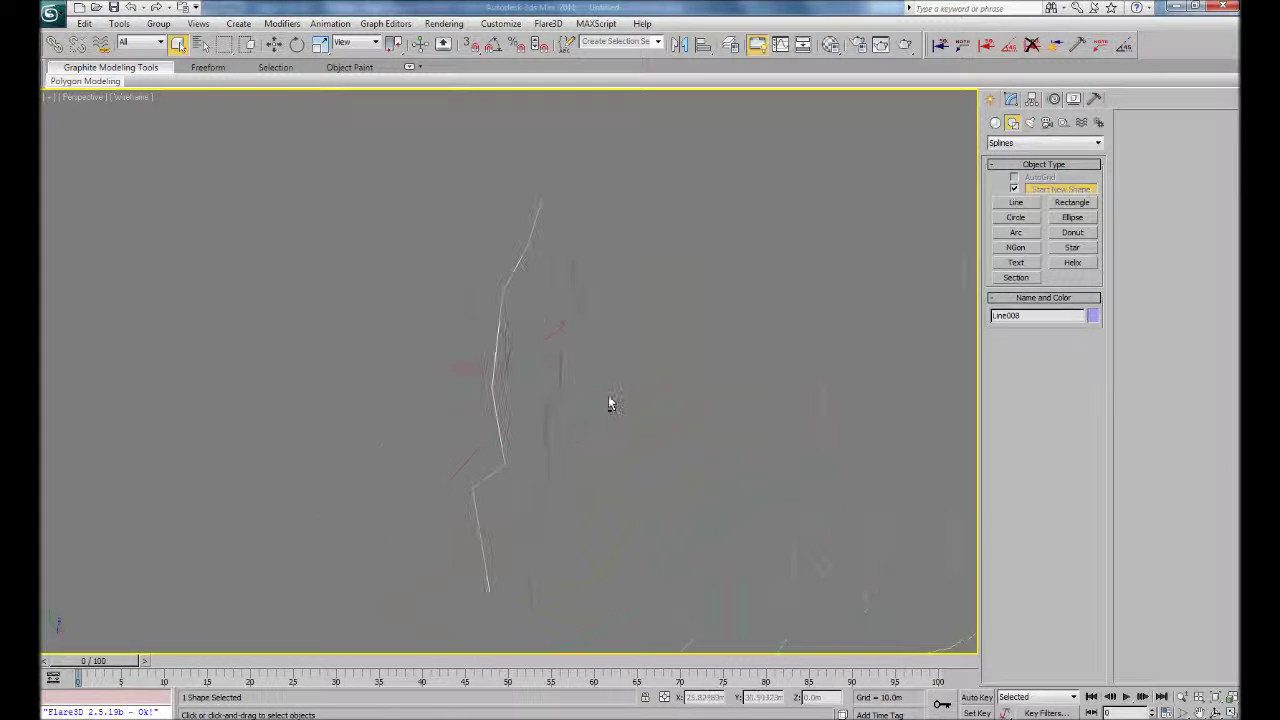
left_click(538, 522)
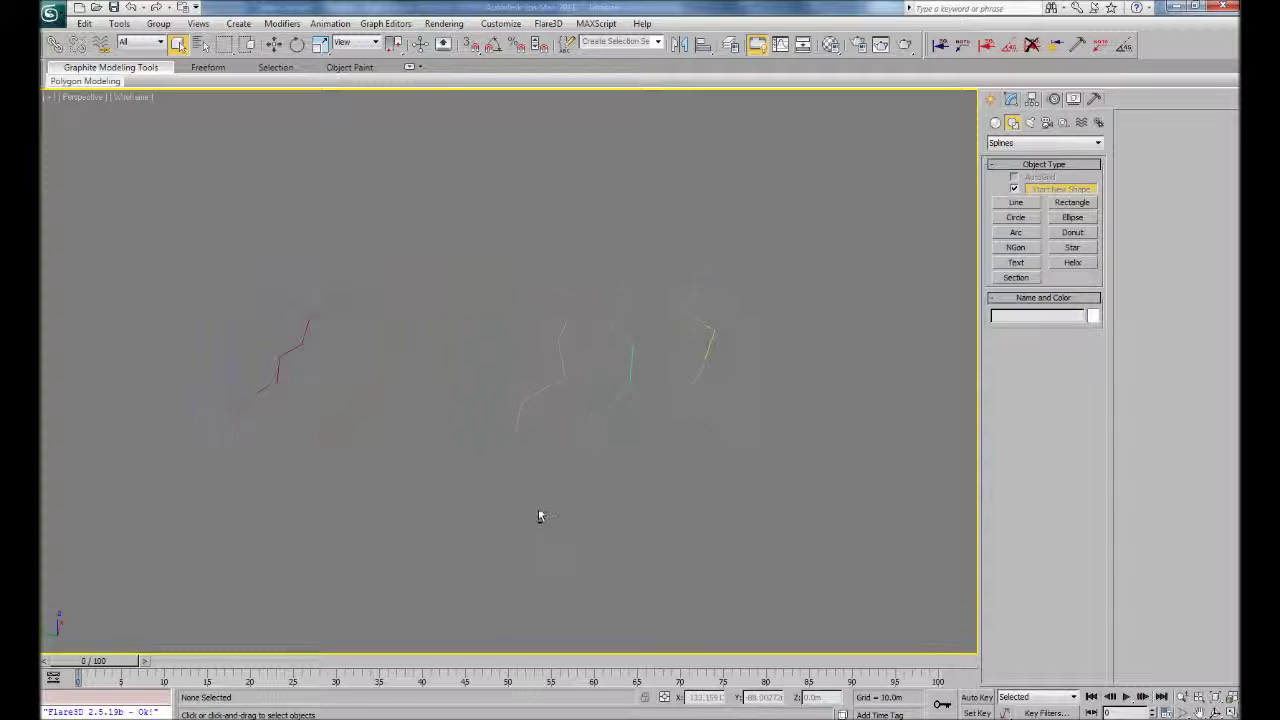
mouse_move(591, 470)
middle_mouse_down("alt")
mouse_move(478, 514)
mouse_move(586, 543)
mouse_move(420, 490)
mouse_move(461, 396)
middle_mouse_up("alt")
middle_click_drag(601, 458, 540, 445)
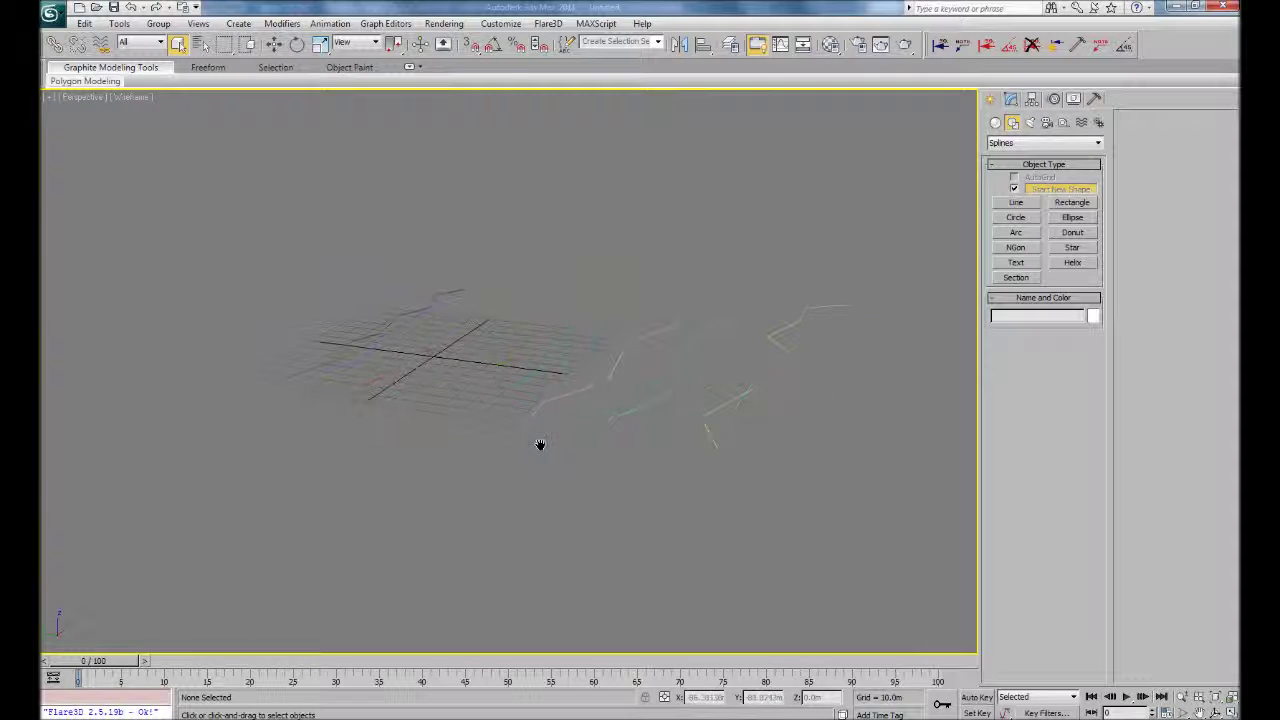
left_click_drag(648, 516, 648, 516)
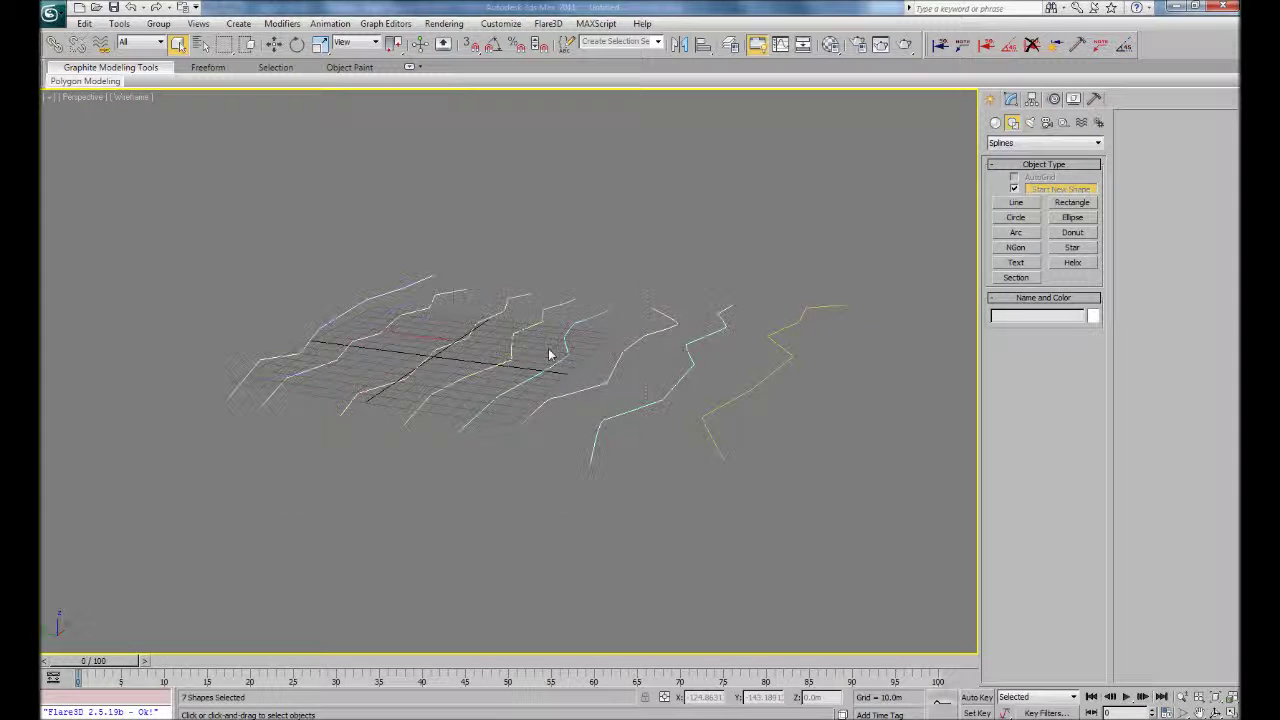
Raise the selected splines about 27 units along Z, then lift a six-spline subset higher.
right_click(449, 303)
left_click(470, 318)
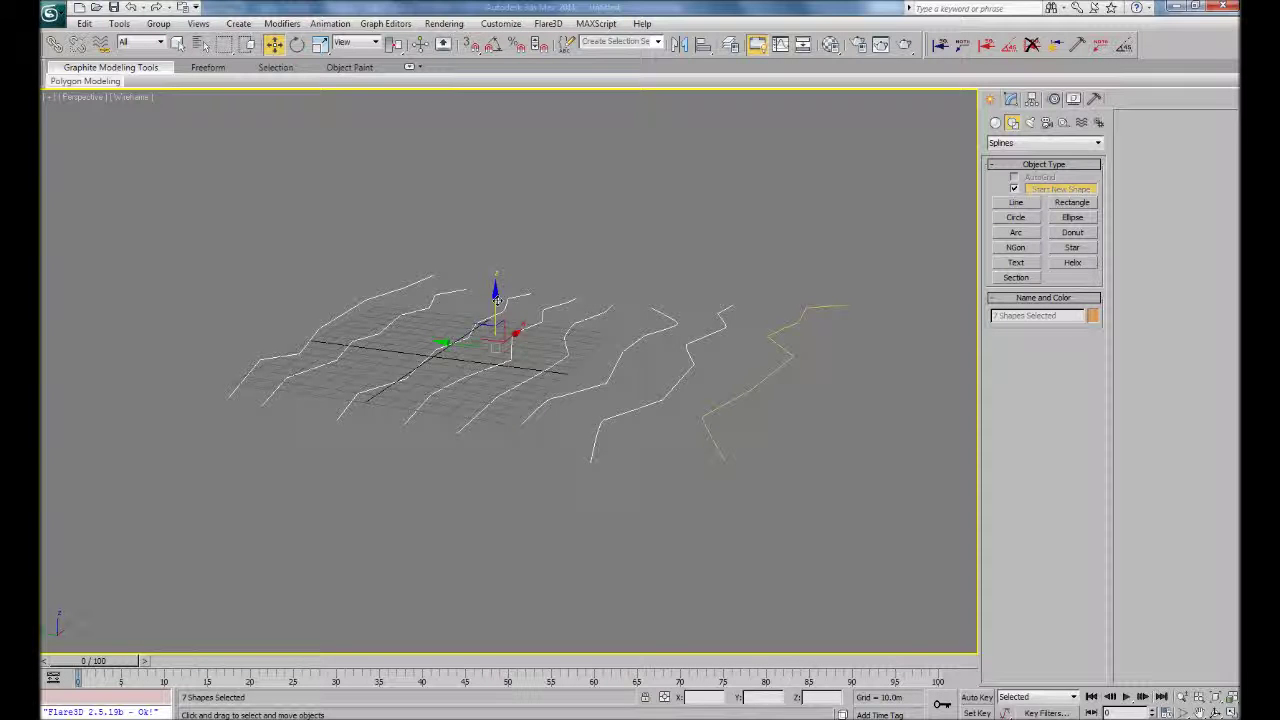
left_click_drag(496, 299, 496, 247)
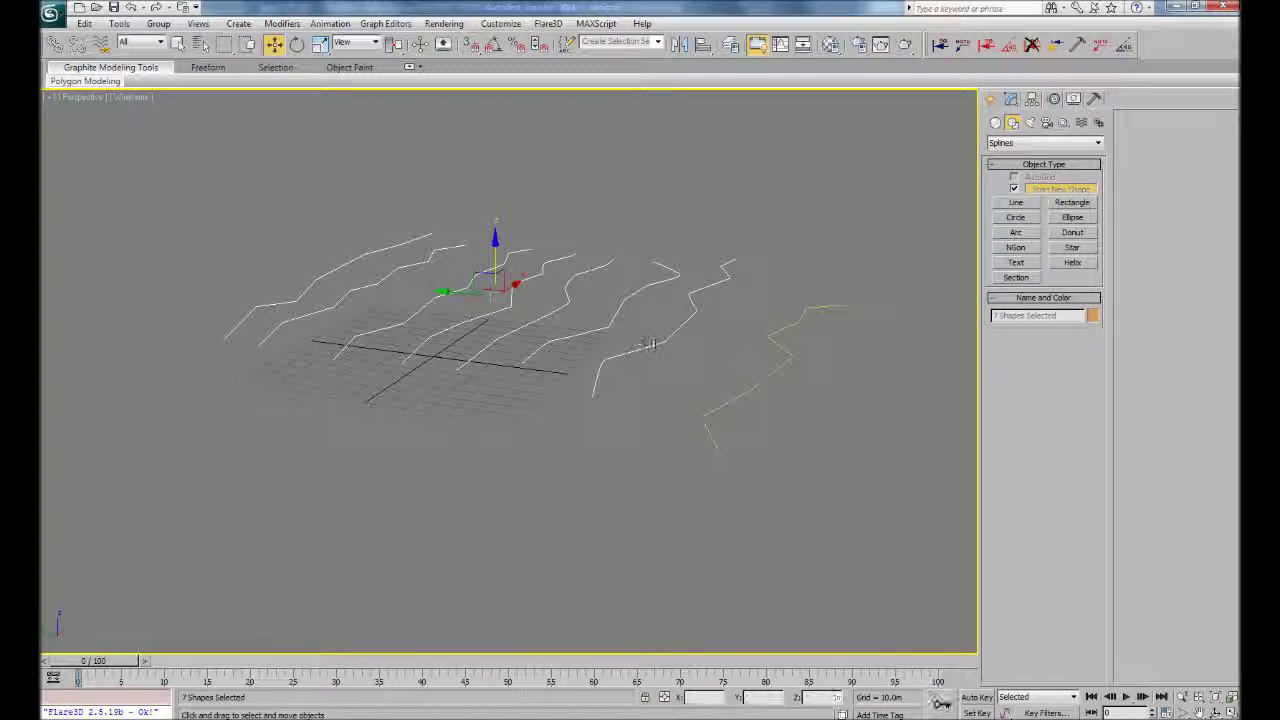
left_click_drag(137, 254, 544, 411)
left_click_drag(449, 257, 449, 210)
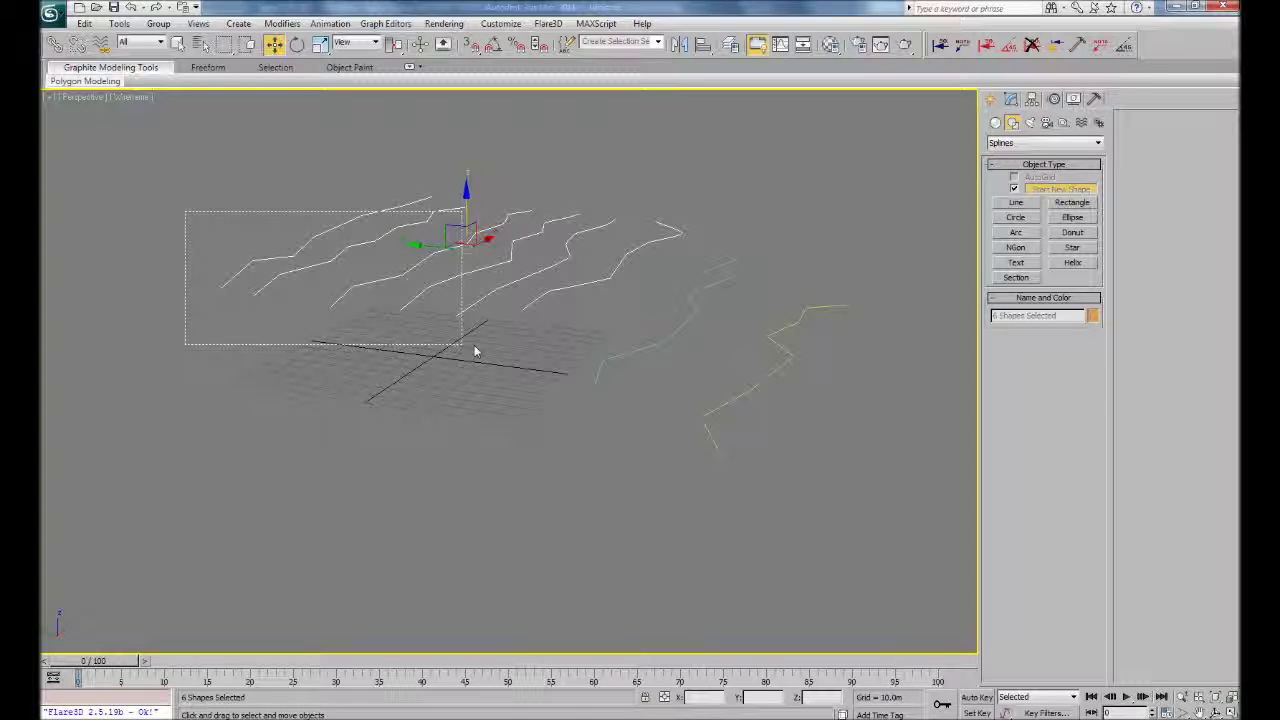
Drop splines from the selection one at a time, raising the rest to successively higher levels.
left_click_drag(475, 350, 461, 275)
mouse_move(437, 205)
middle_mouse_down("alt")
mouse_move(606, 387)
mouse_move(262, 232)
middle_mouse_up("alt")
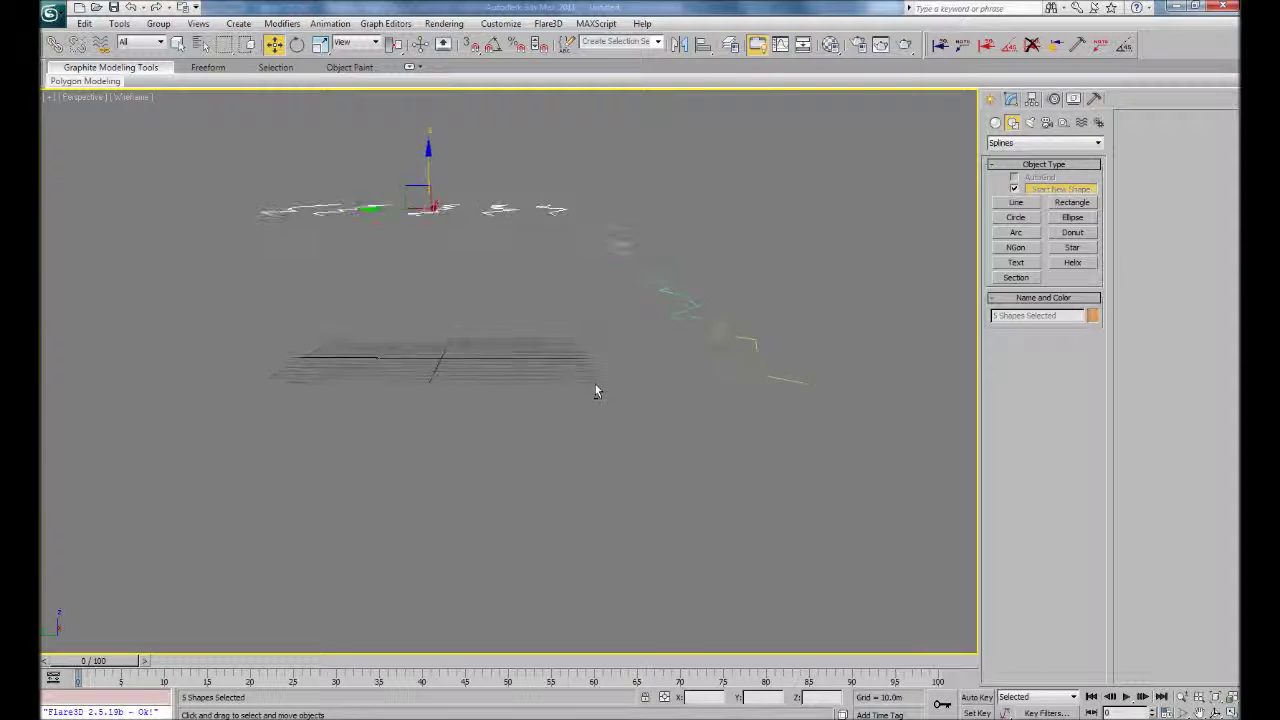
left_click_drag(496, 311, 427, 261)
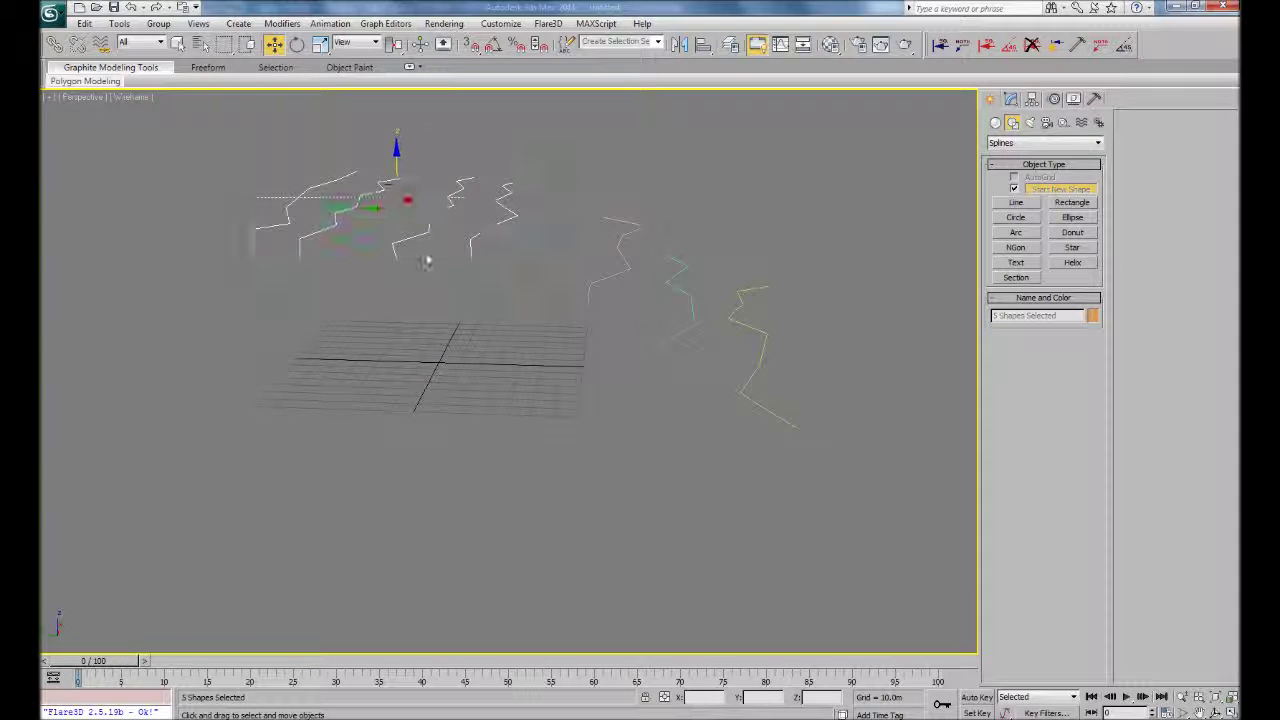
middle_click_drag(514, 337, 588, 422)
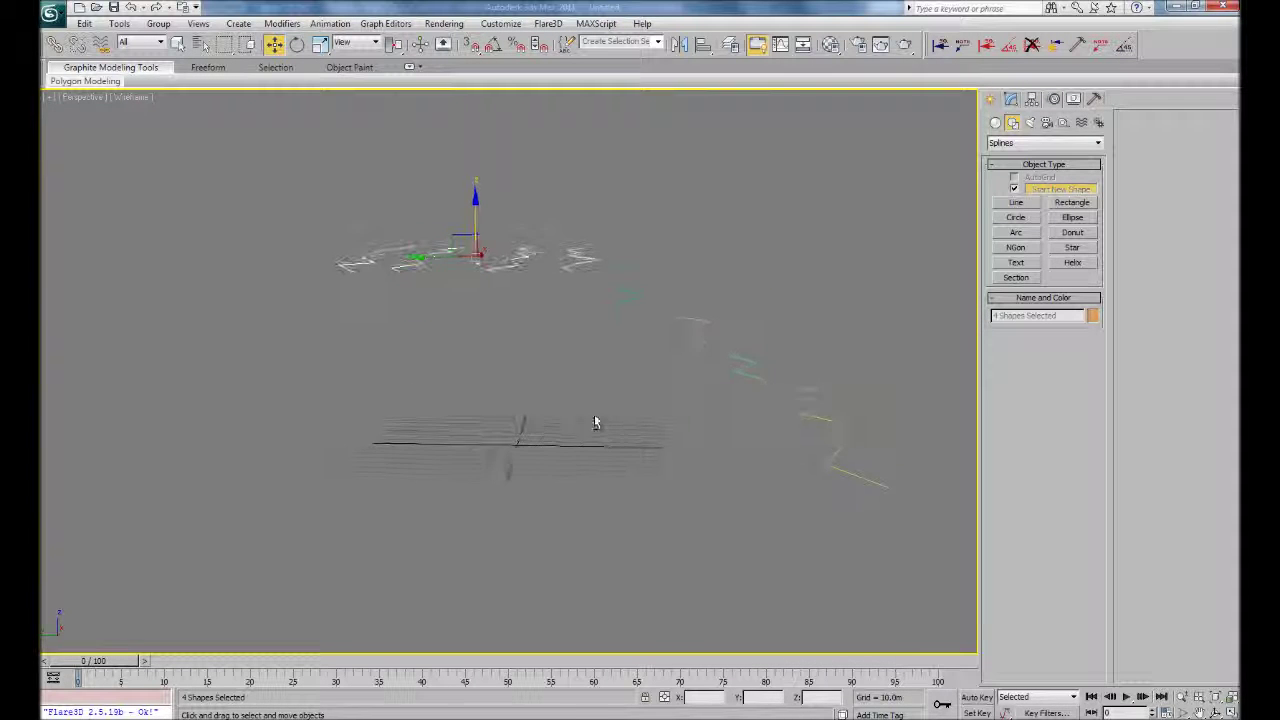
left_click(447, 218, "alt")
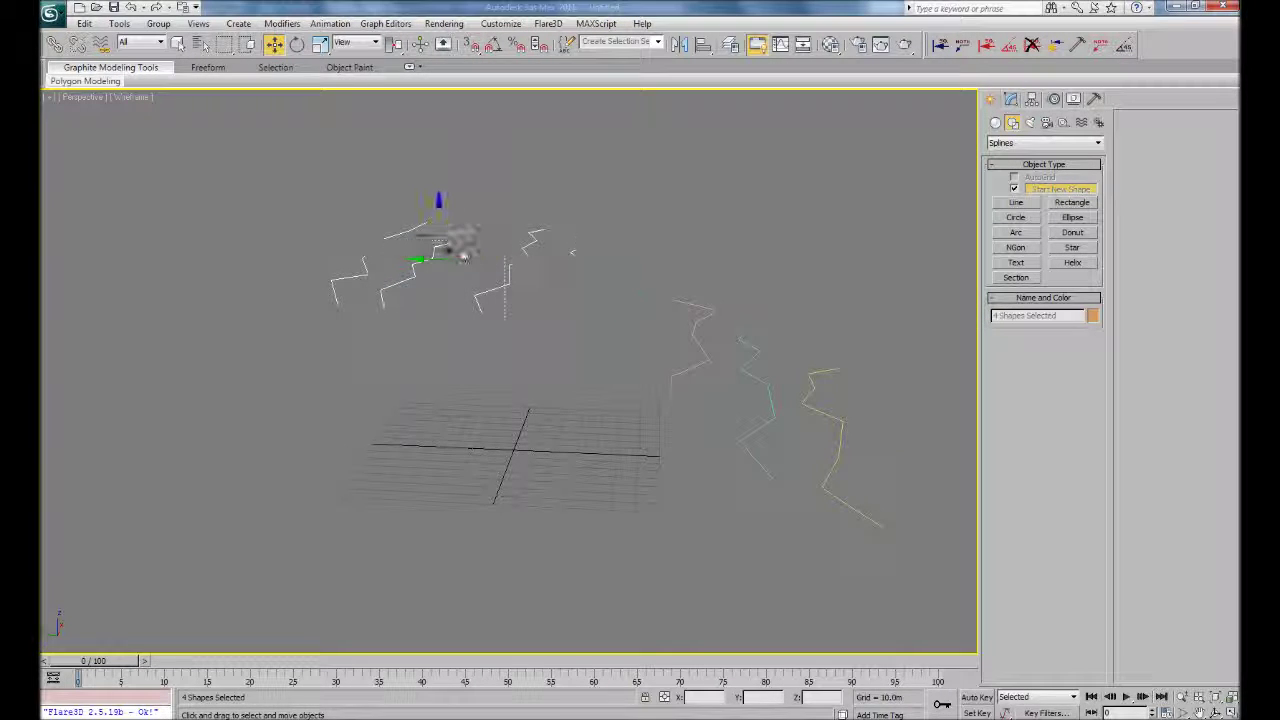
mouse_move(447, 218)
left_mouse_down()
mouse_move(430, 165)
mouse_move(372, 102)
left_mouse_up()
left_click(510, 222, "alt")
left_click(455, 166, "alt")
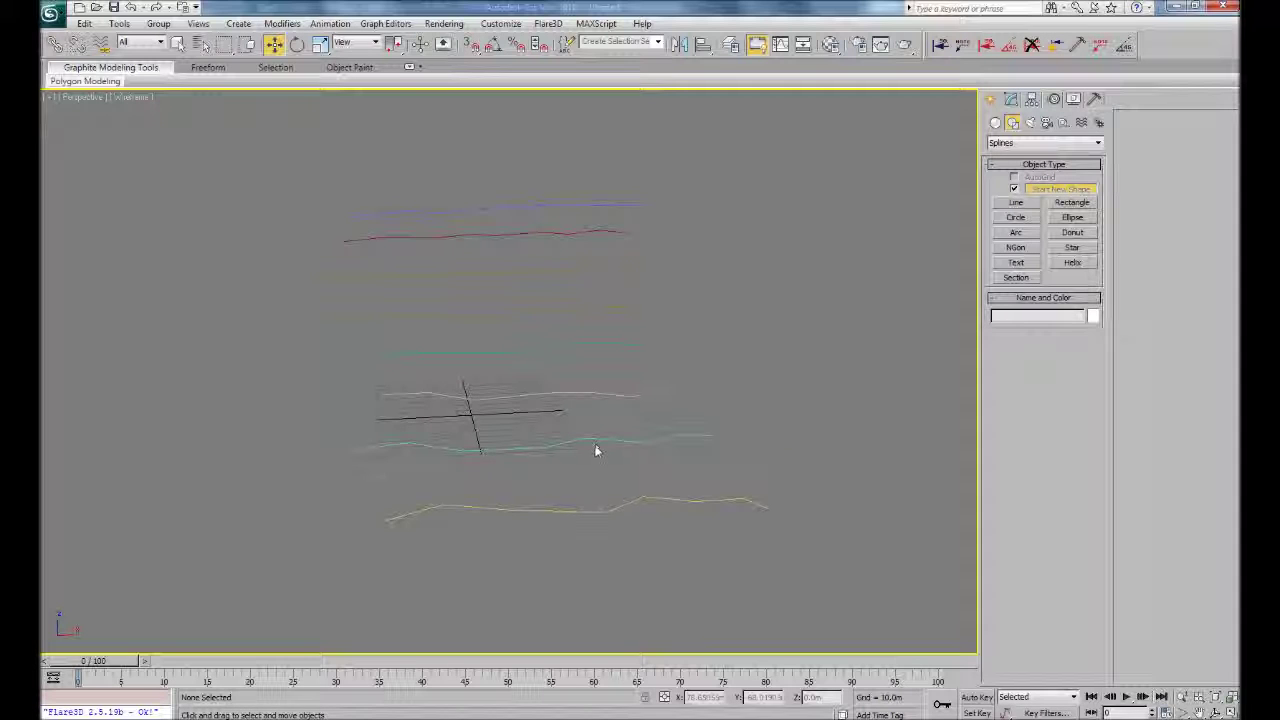
Select all stacked contour splines and build a Terrain compound object from them.
mouse_move(806, 570)
left_mouse_down()
mouse_move(255, 174)
mouse_move(244, 151)
left_mouse_up()
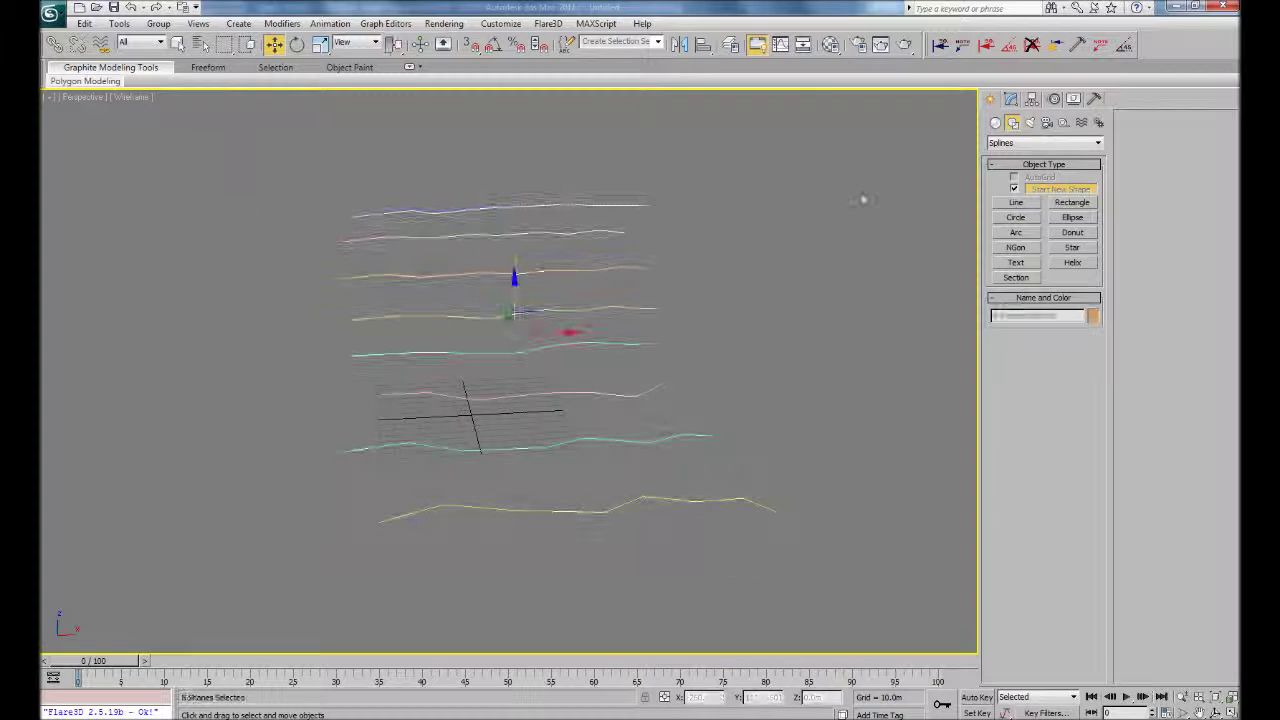
left_click(997, 122)
left_click(1030, 143)
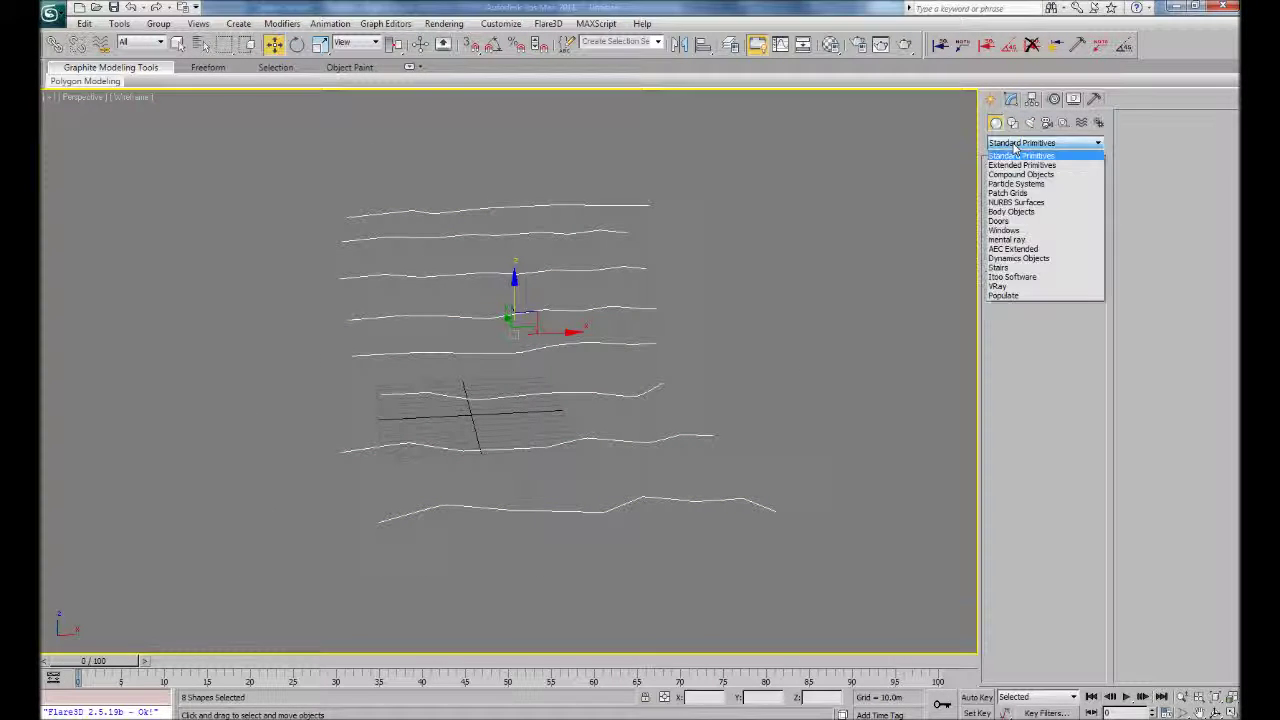
left_click(1020, 175)
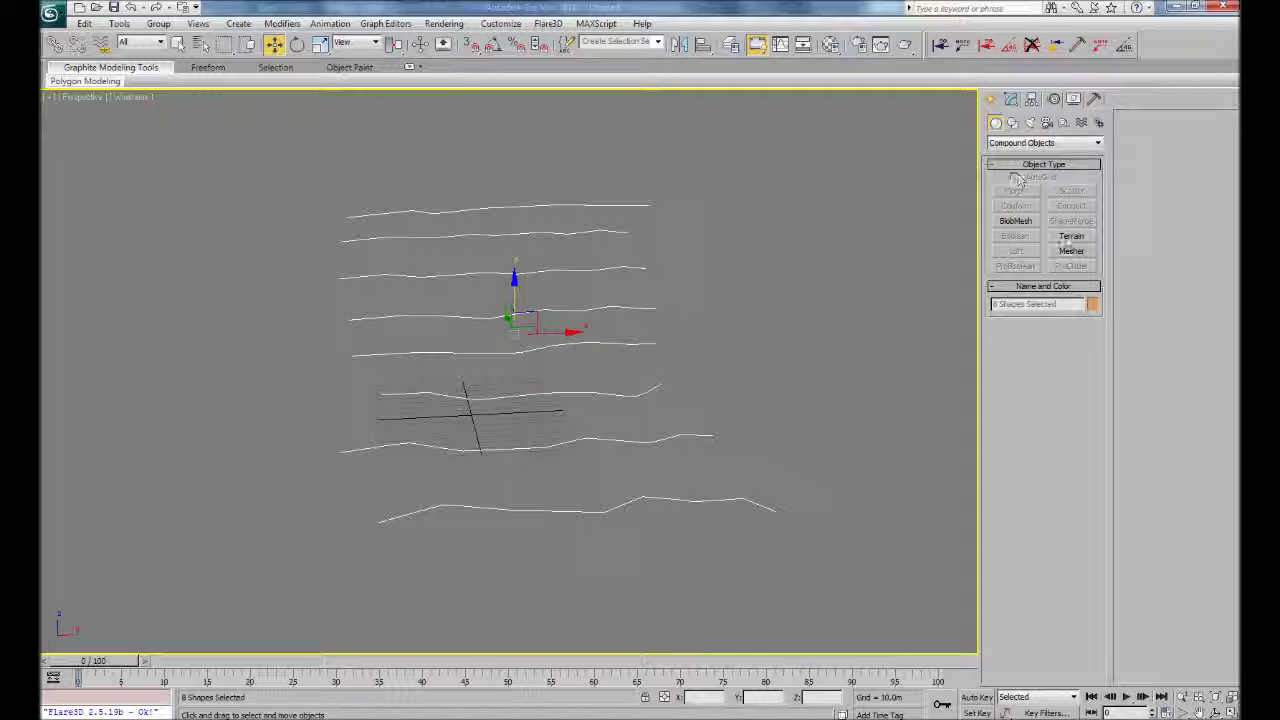
left_click(1071, 237)
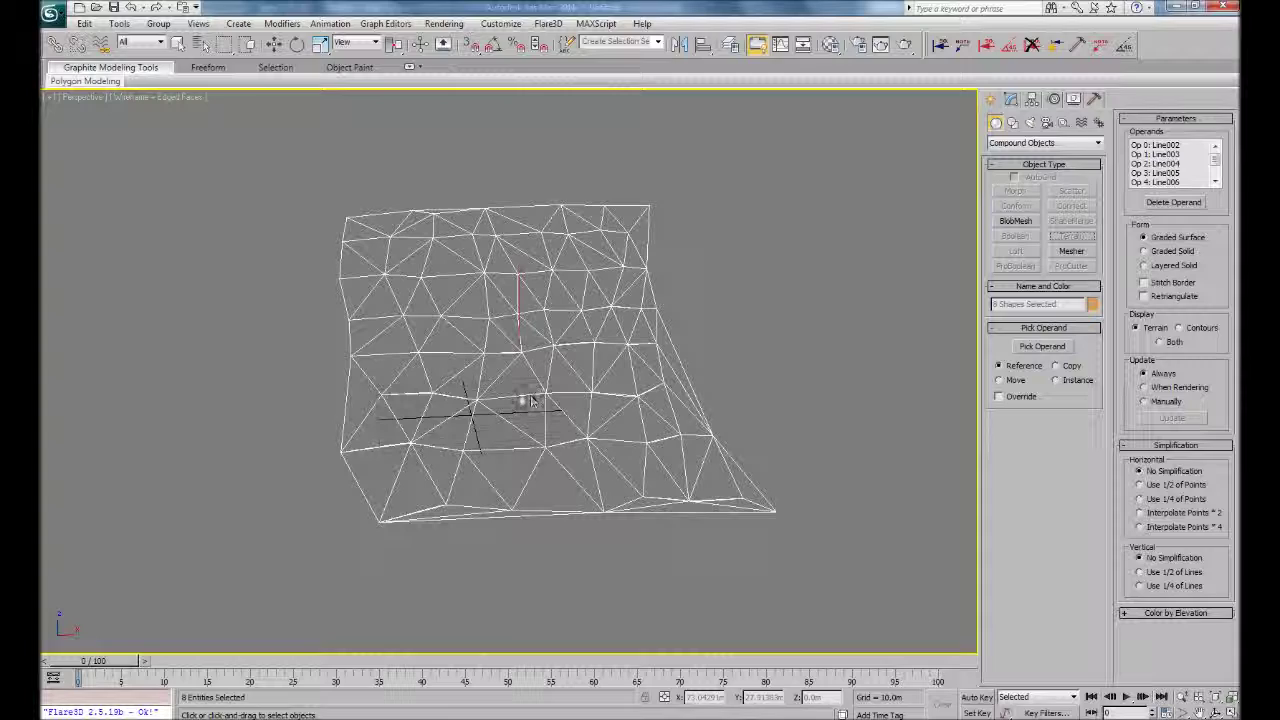
Shade the terrain without edged faces and switch its form to Graded Solid.
mouse_move(531, 400)
middle_mouse_down("alt")
mouse_move(553, 403)
mouse_move(518, 403)
mouse_move(606, 371)
mouse_move(714, 434)
mouse_move(615, 398)
mouse_move(483, 377)
mouse_move(559, 334)
mouse_move(503, 358)
mouse_move(520, 374)
mouse_move(578, 357)
mouse_move(560, 380)
mouse_move(443, 406)
mouse_move(523, 346)
mouse_move(529, 374)
mouse_move(480, 392)
mouse_move(623, 371)
mouse_move(500, 385)
middle_mouse_up("alt")
key("F3")
key("F4")
left_click(1145, 253)
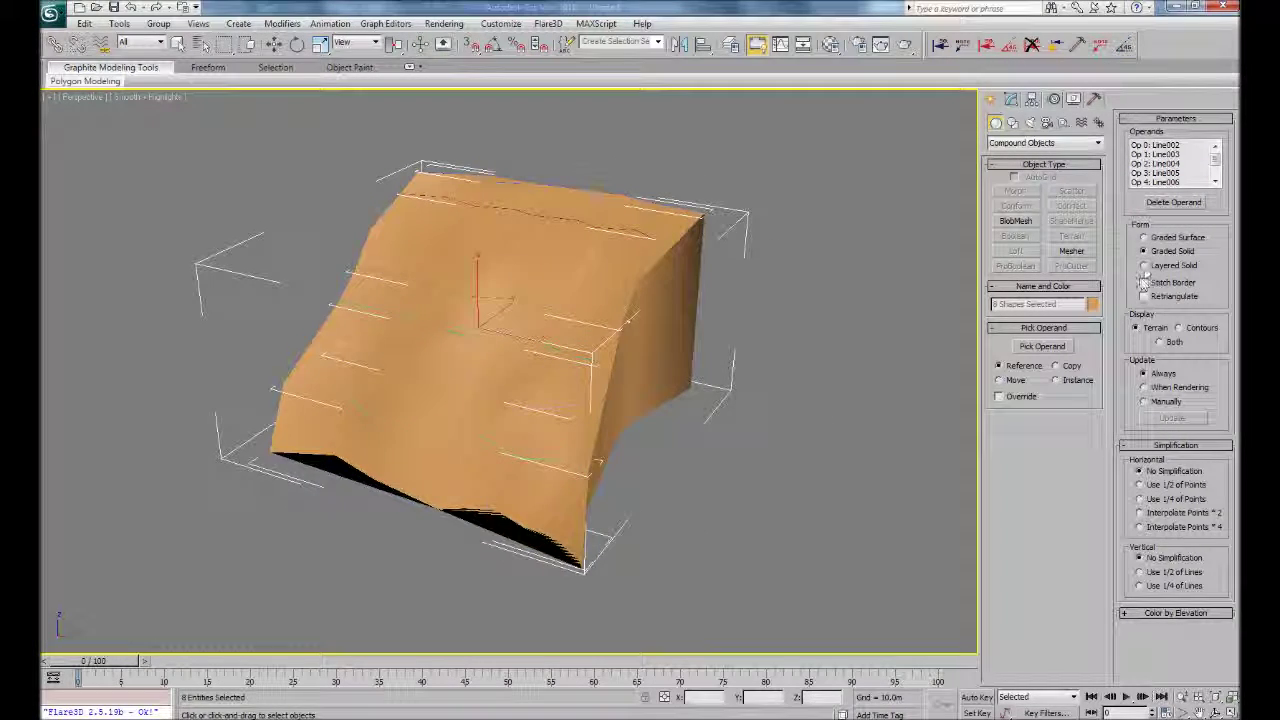
Set the terrain form to Layered Solid and toggle Retriangulate on and off.
left_click(1144, 266)
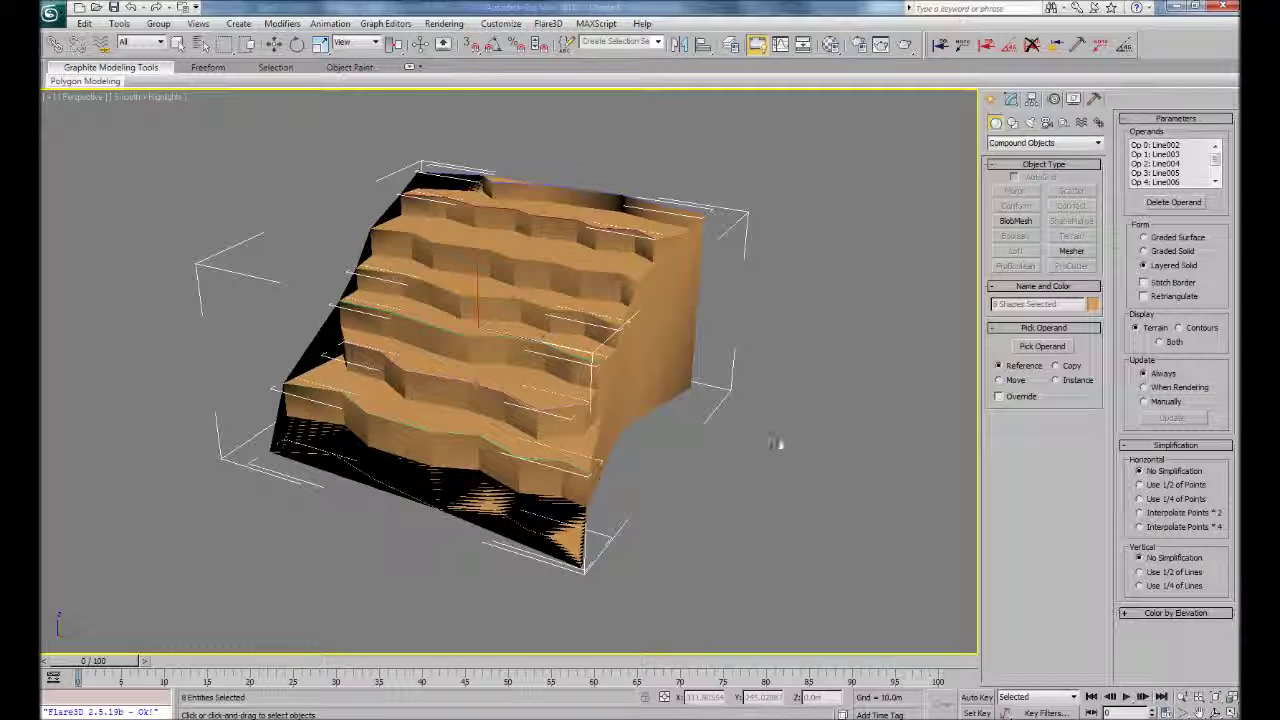
middle_click_drag(605, 378, 1013, 352, "alt")
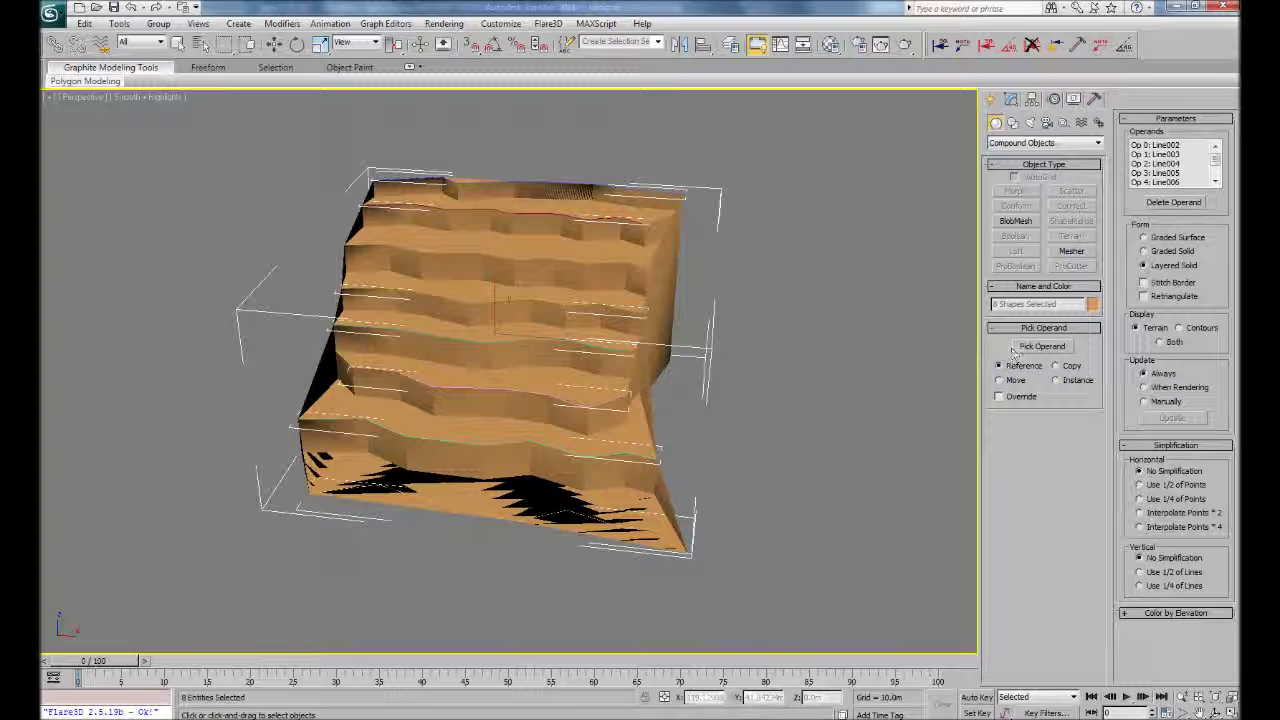
left_click(1144, 296)
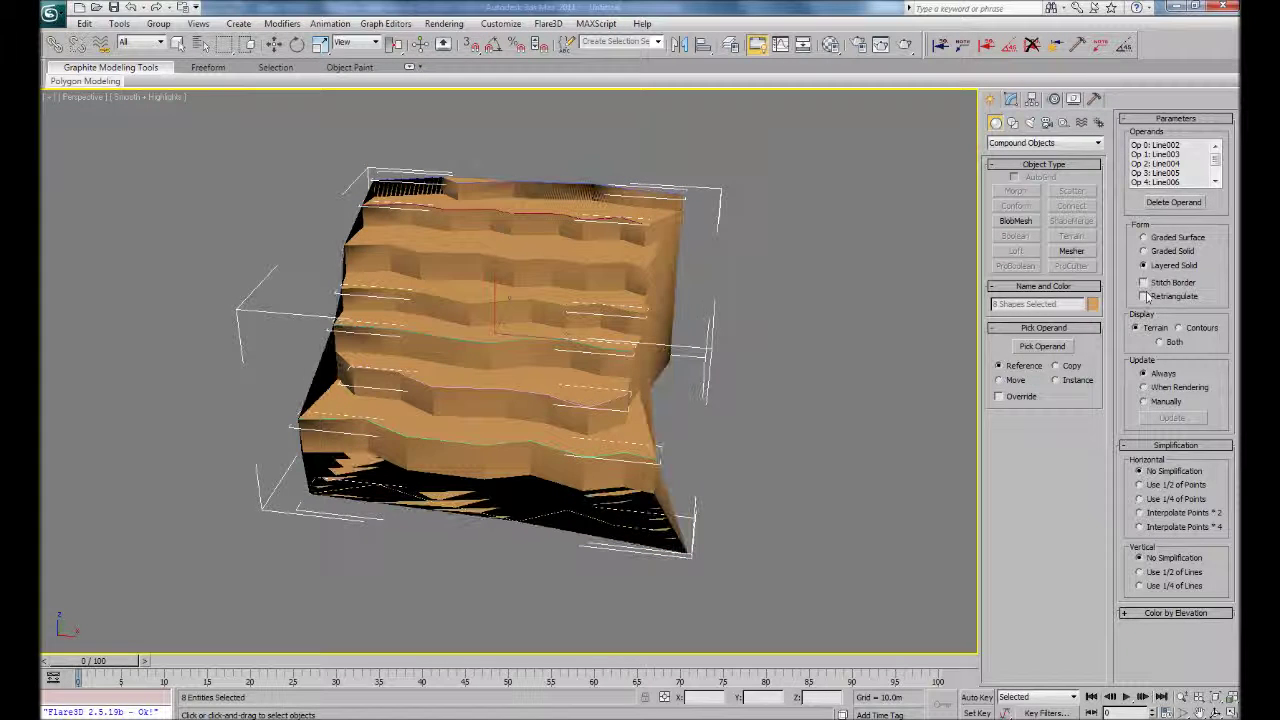
left_click(1144, 296)
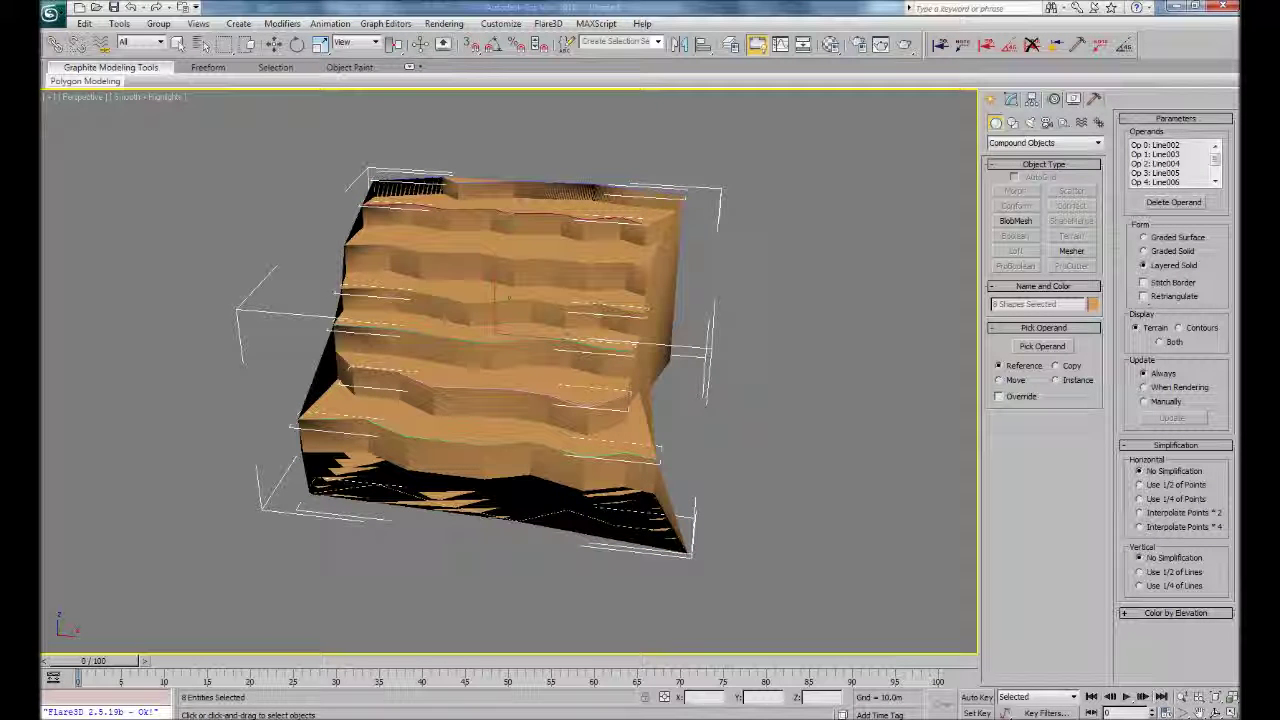
Try half, quarter and interpolated simplification, restore No Simplification, and choose Graded Surface.
left_click(1140, 485)
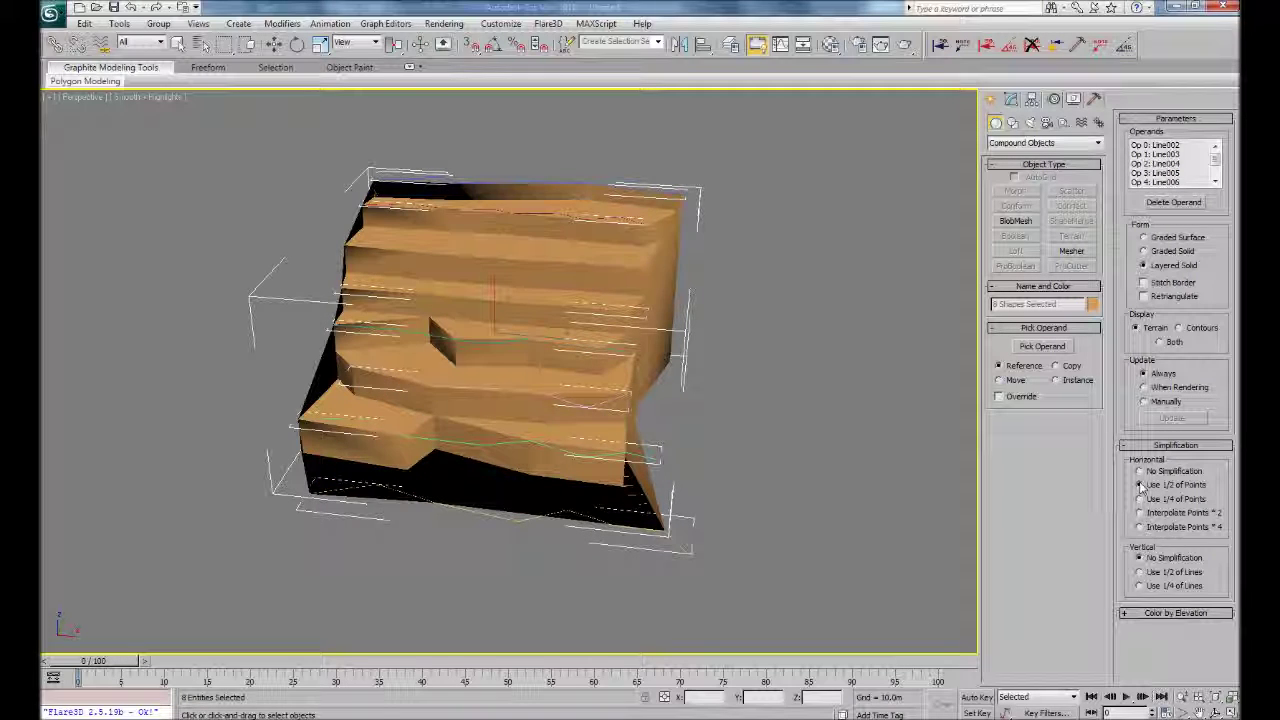
left_click(1140, 499)
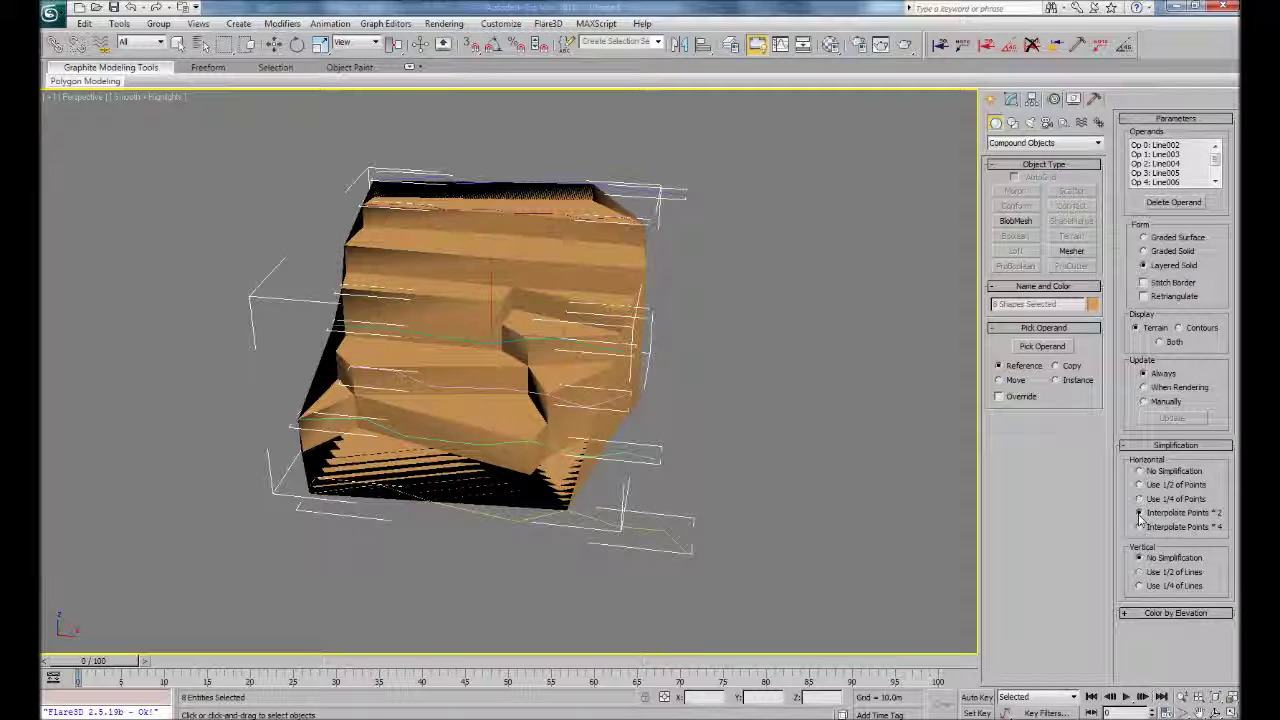
left_click(1140, 513)
left_click(1140, 527)
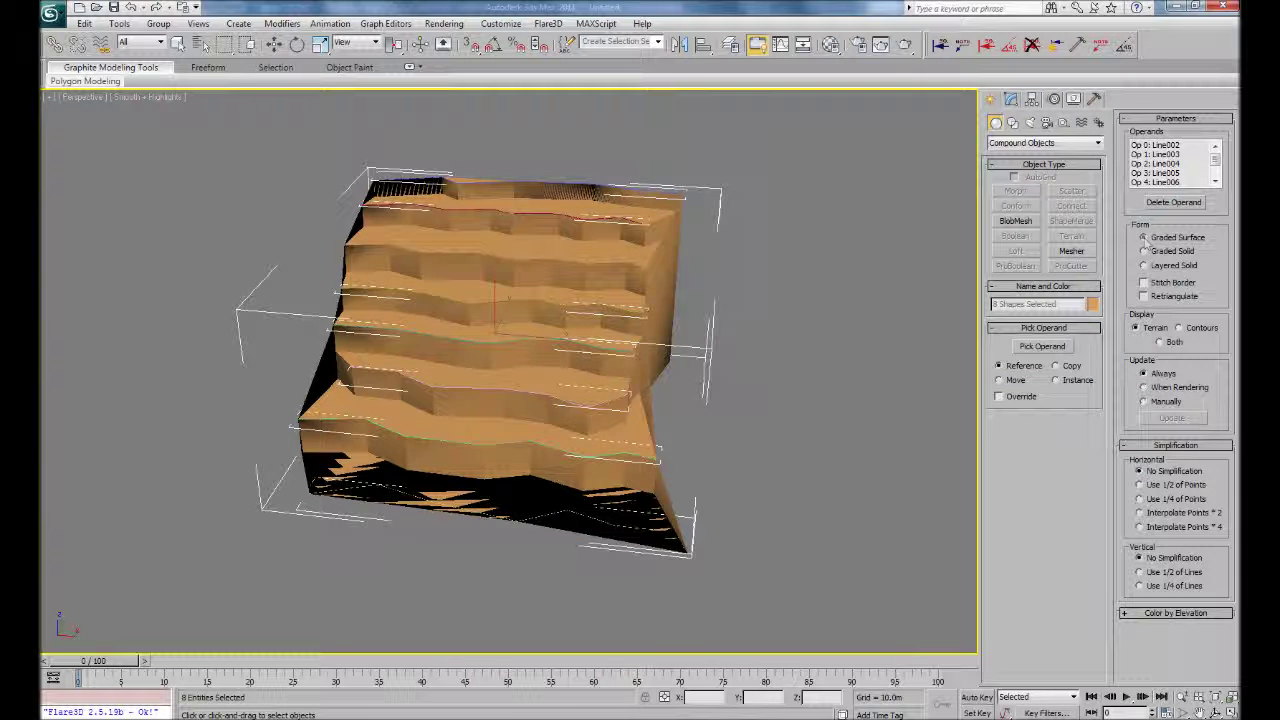
left_click(1143, 237)
Orbit and zoom around the graded terrain, switch to Select and Move, and deselect everything.
mouse_move(657, 394)
middle_mouse_down("alt")
mouse_move(608, 389)
mouse_move(577, 373)
mouse_move(580, 357)
mouse_move(683, 354)
mouse_move(766, 380)
mouse_move(770, 430)
mouse_move(748, 428)
mouse_move(800, 421)
middle_mouse_up("alt")
scroll(766, 429, "up", 2)
scroll(737, 428, "up", 2)
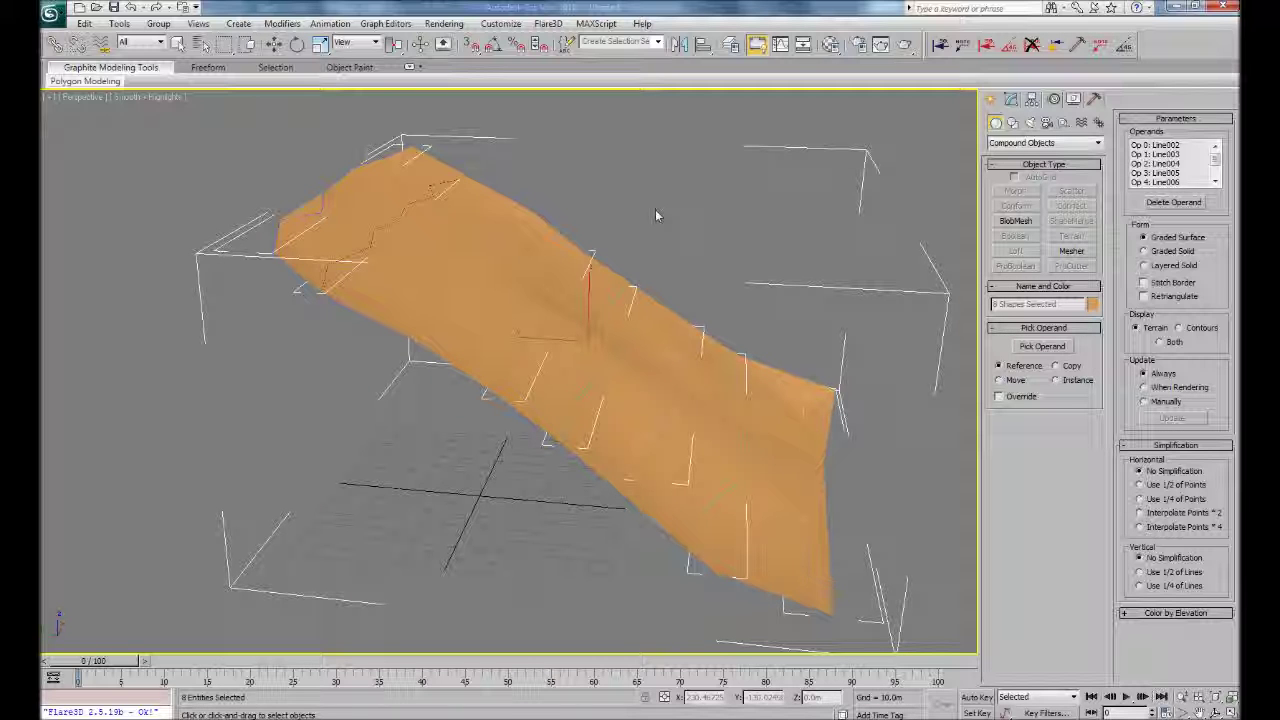
key("w")
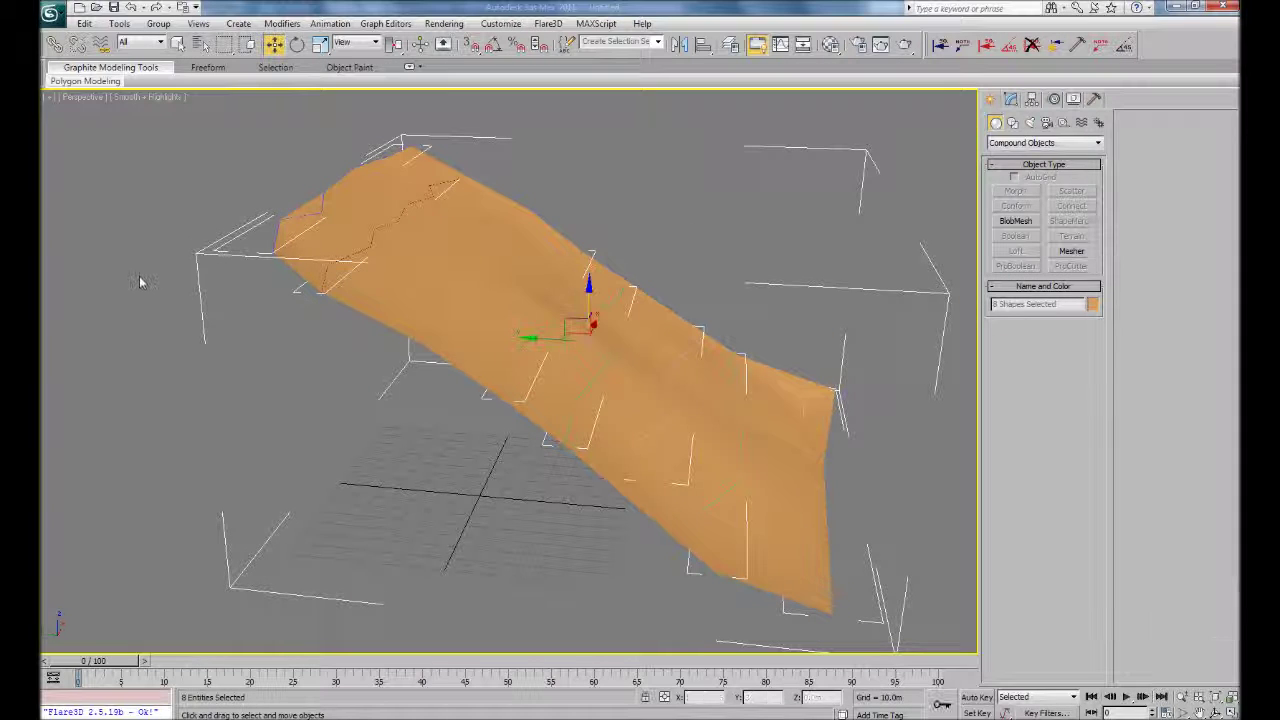
left_click(140, 283)
mouse_move(537, 423)
middle_mouse_down("alt")
mouse_move(665, 544)
mouse_move(674, 503)
mouse_move(737, 481)
mouse_move(787, 554)
middle_mouse_up("alt")
scroll(674, 503, "down", 3)
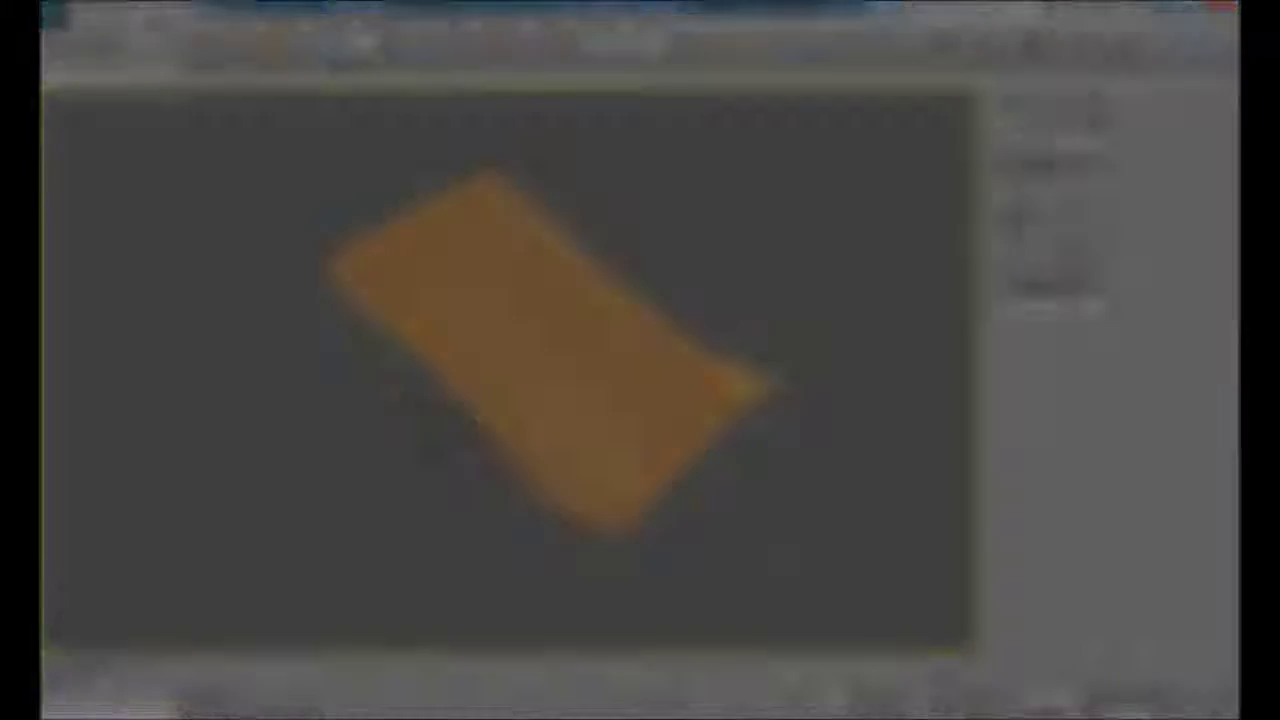